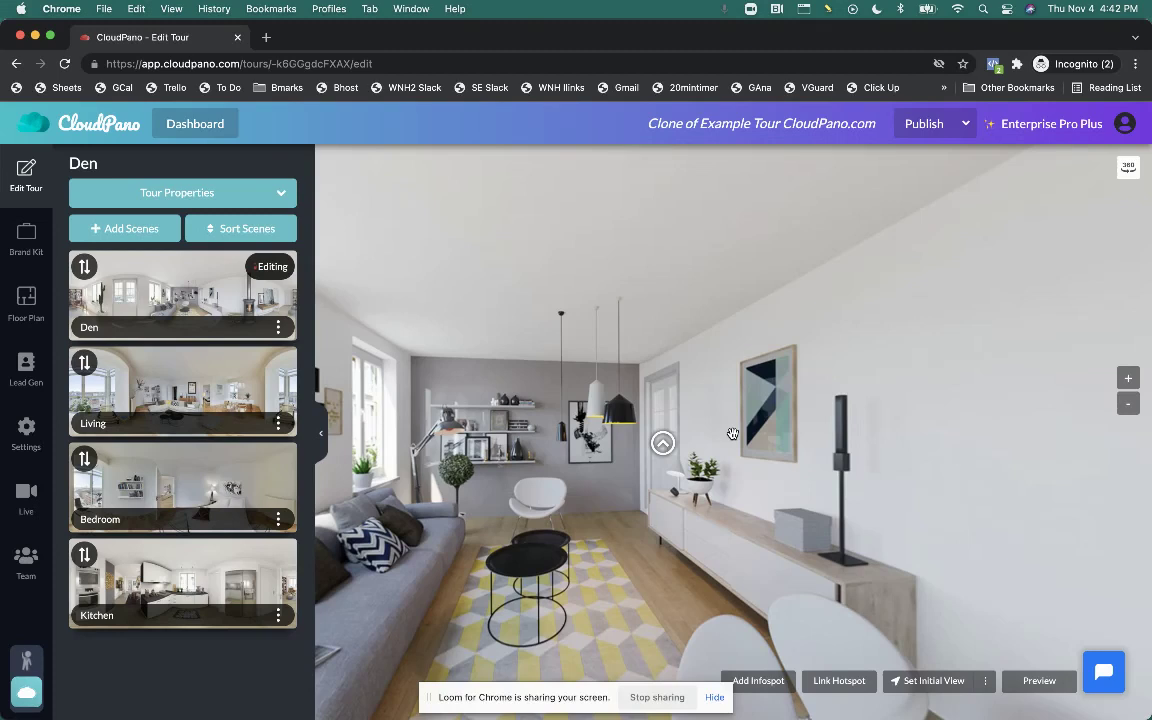
Step: Look through the CloudPano home page, including its featured brands, live tour example and white-label features
mouse_move(662, 442)
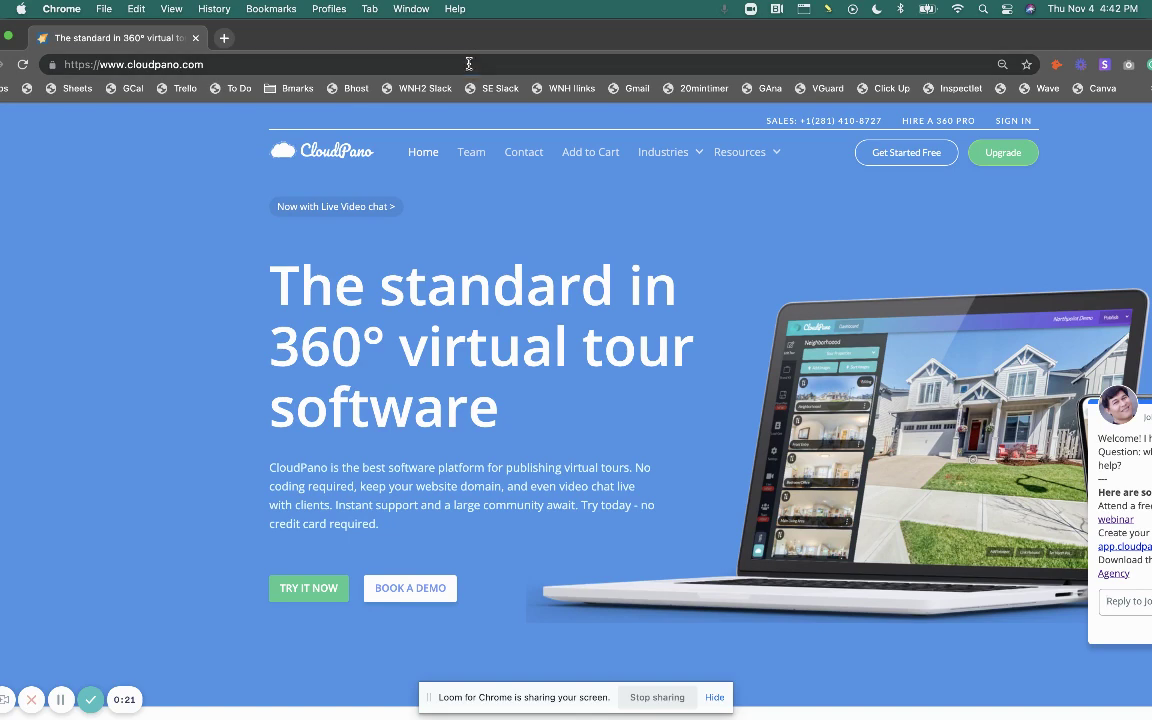
left_click(465, 62)
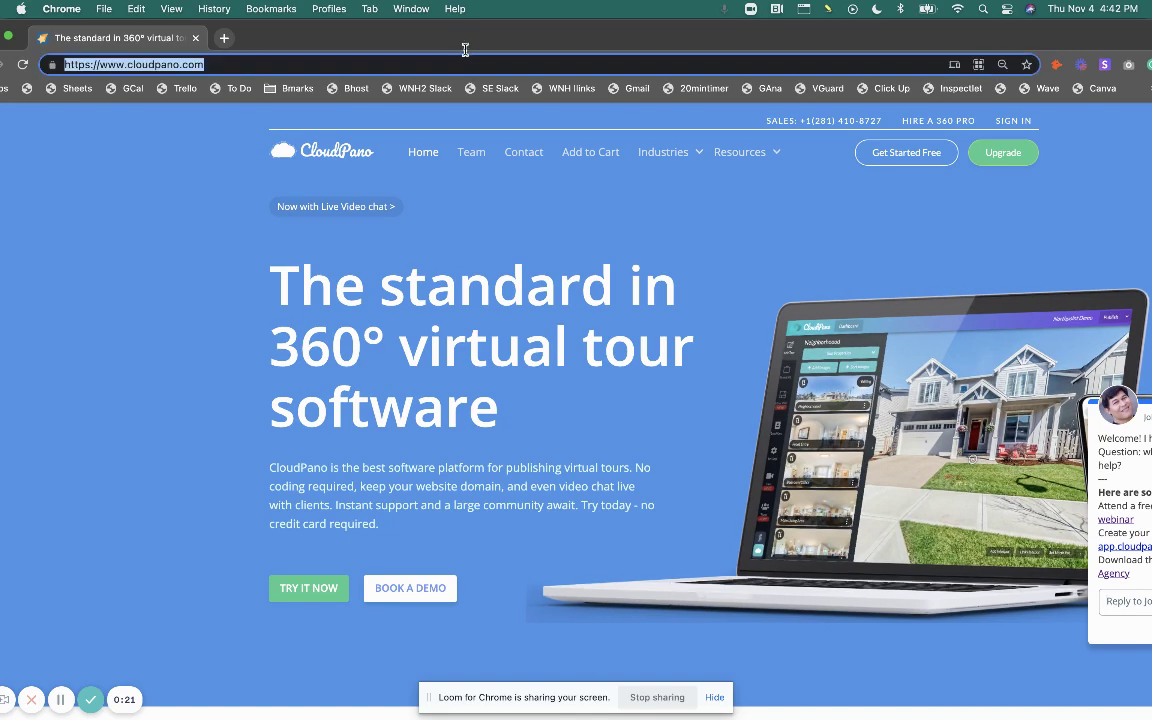
left_click(441, 310)
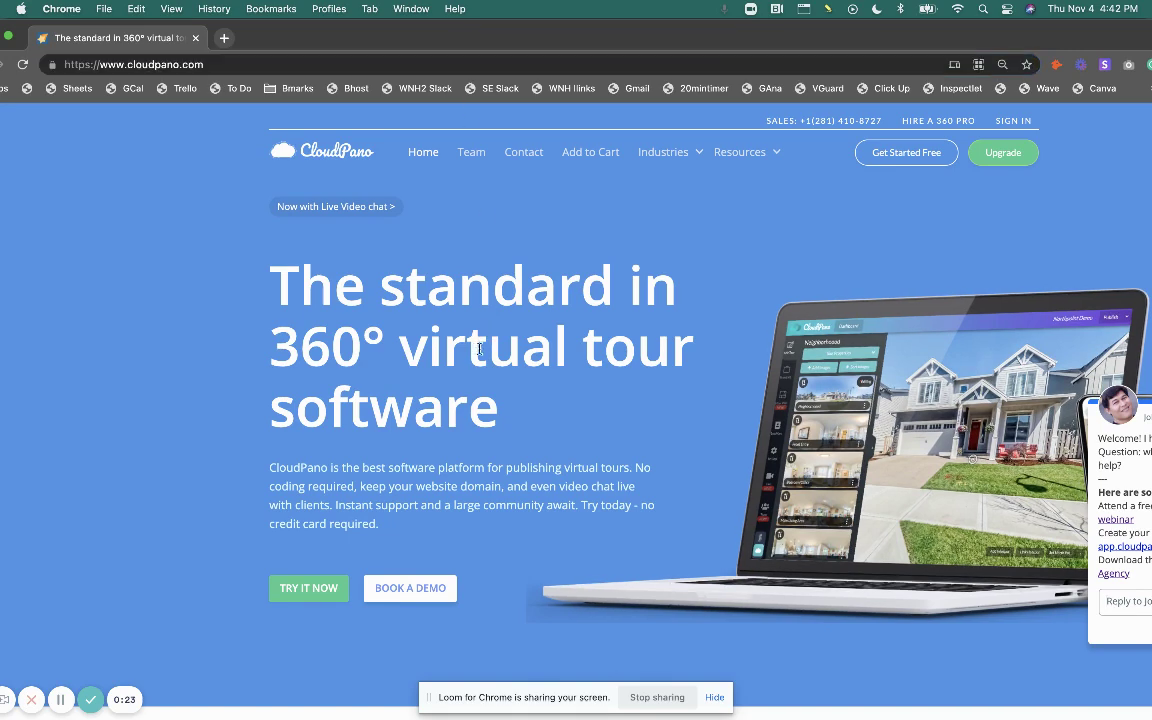
scroll(480, 350, "down", 5)
scroll(168, 414, "down", 1)
double_click(420, 37)
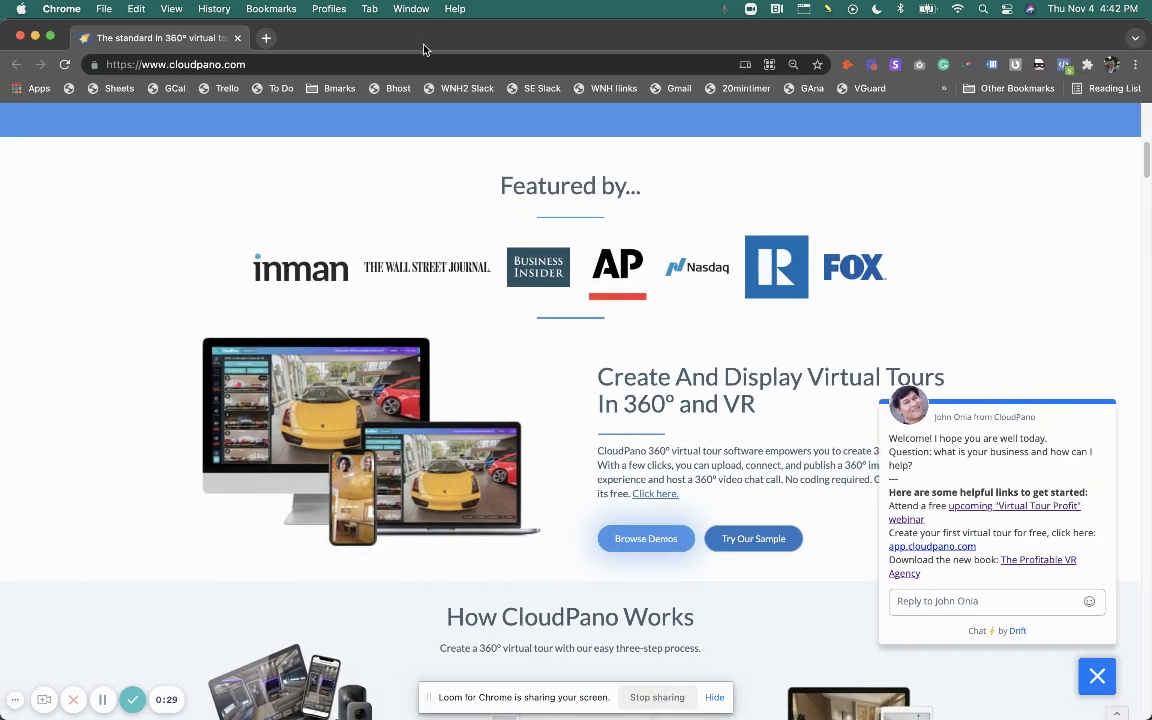
left_click(1097, 676)
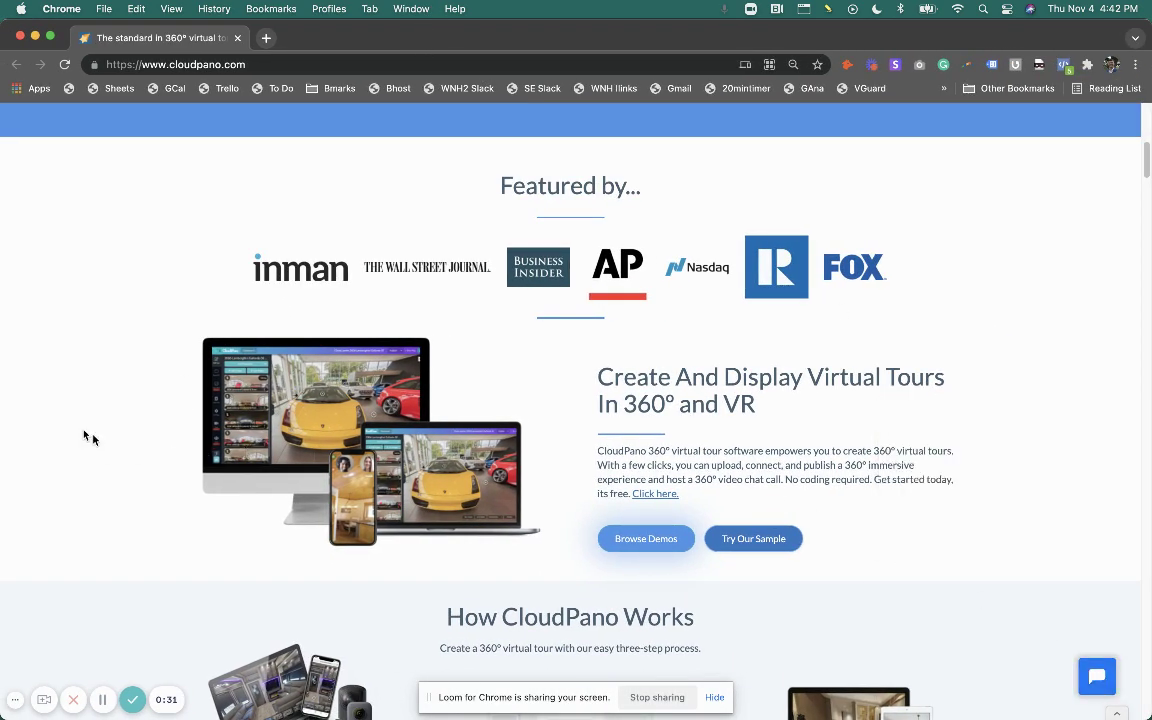
scroll(82, 391, "down", 10)
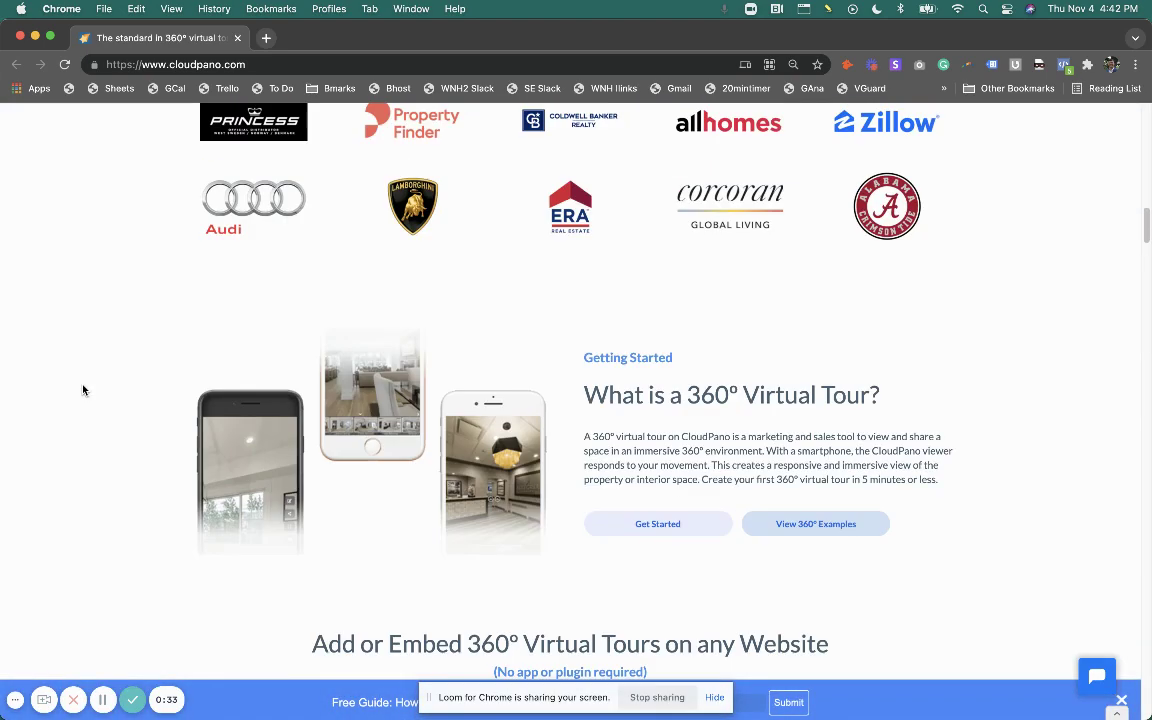
scroll(83, 390, "down", 5)
scroll(83, 390, "up", 6)
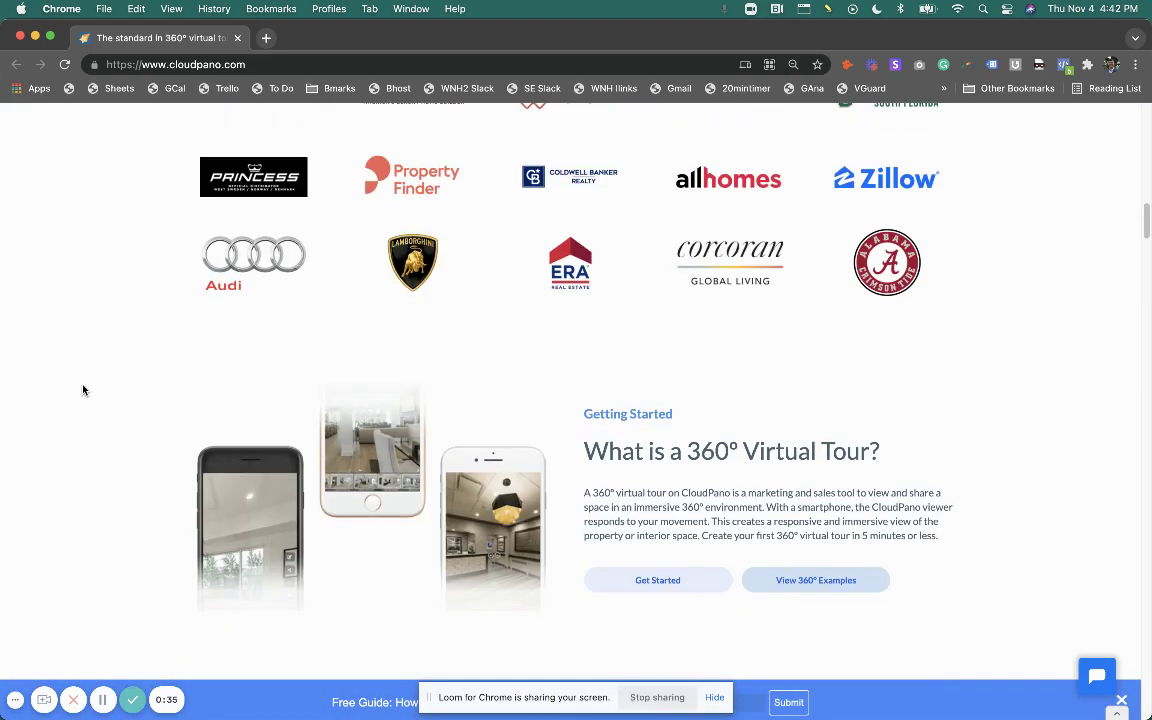
scroll(83, 390, "up", 3)
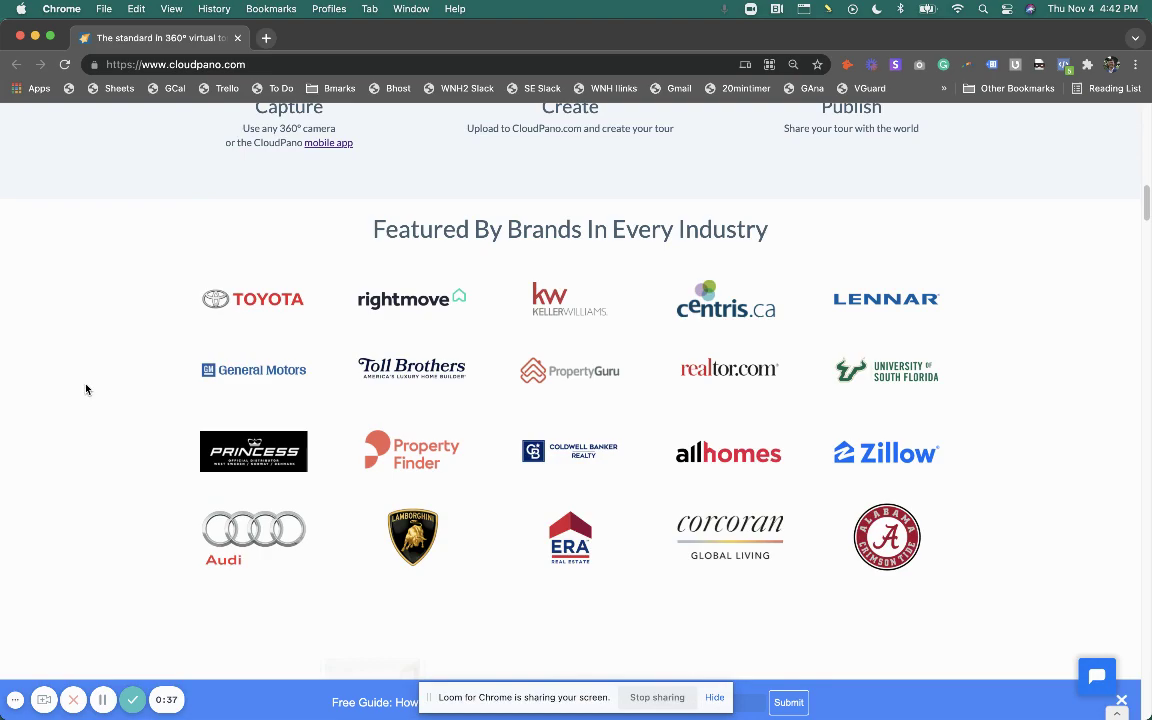
scroll(136, 419, "down", 10)
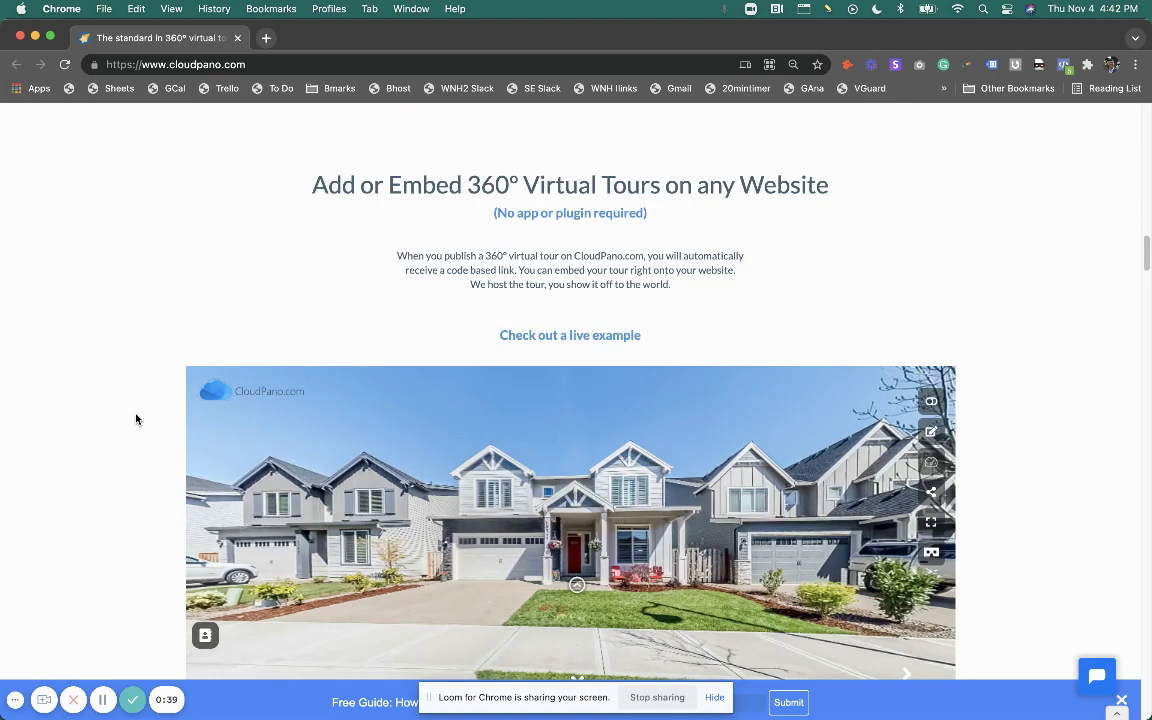
scroll(136, 419, "down", 15)
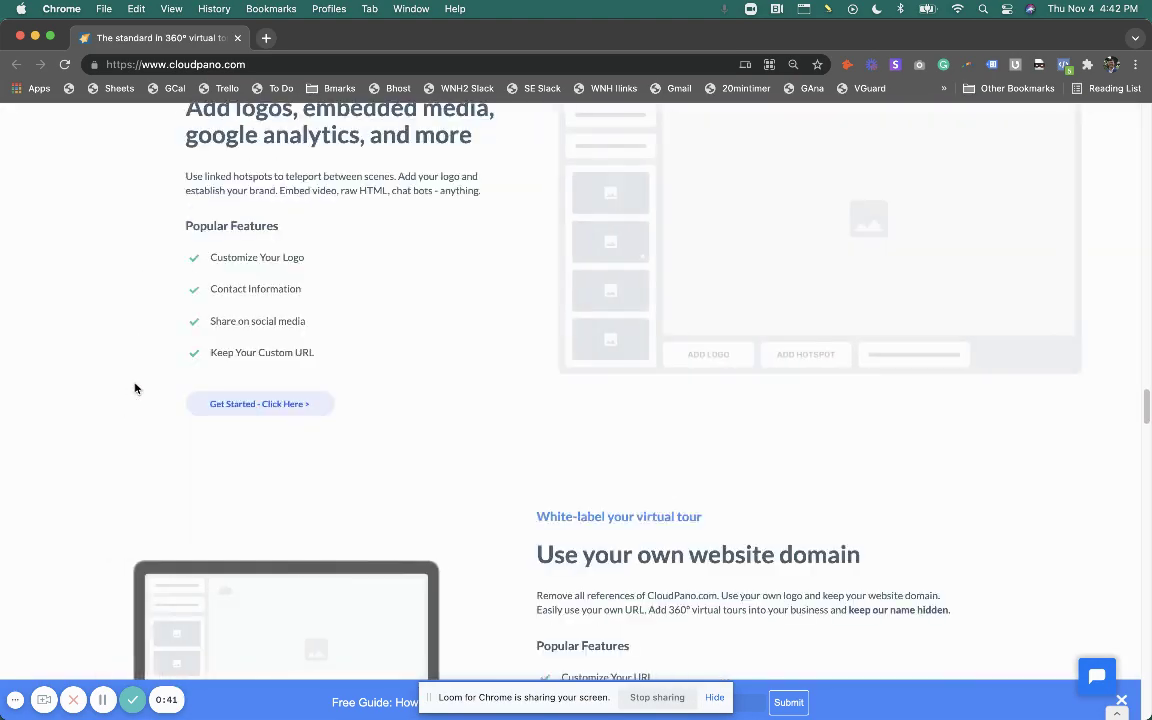
scroll(136, 388, "up", 20)
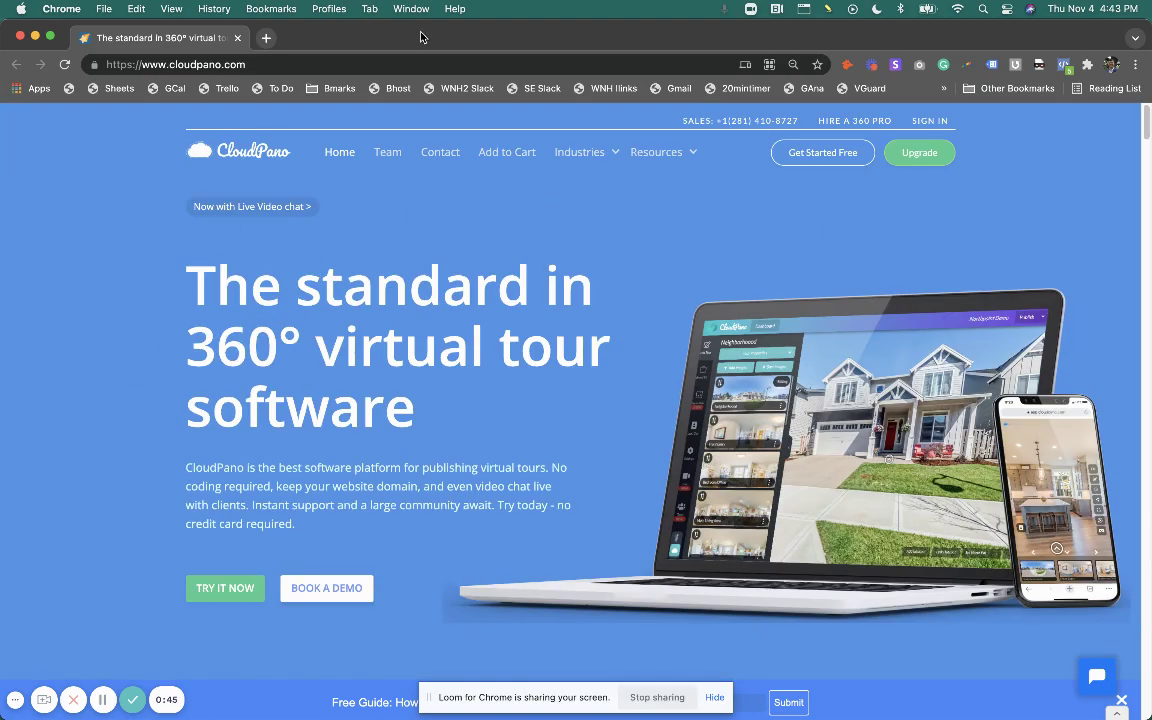
Step: Return to the tour editor, capture the Den view as a 2D image and save it as Den on the Desktop
key("ctrl+Right")
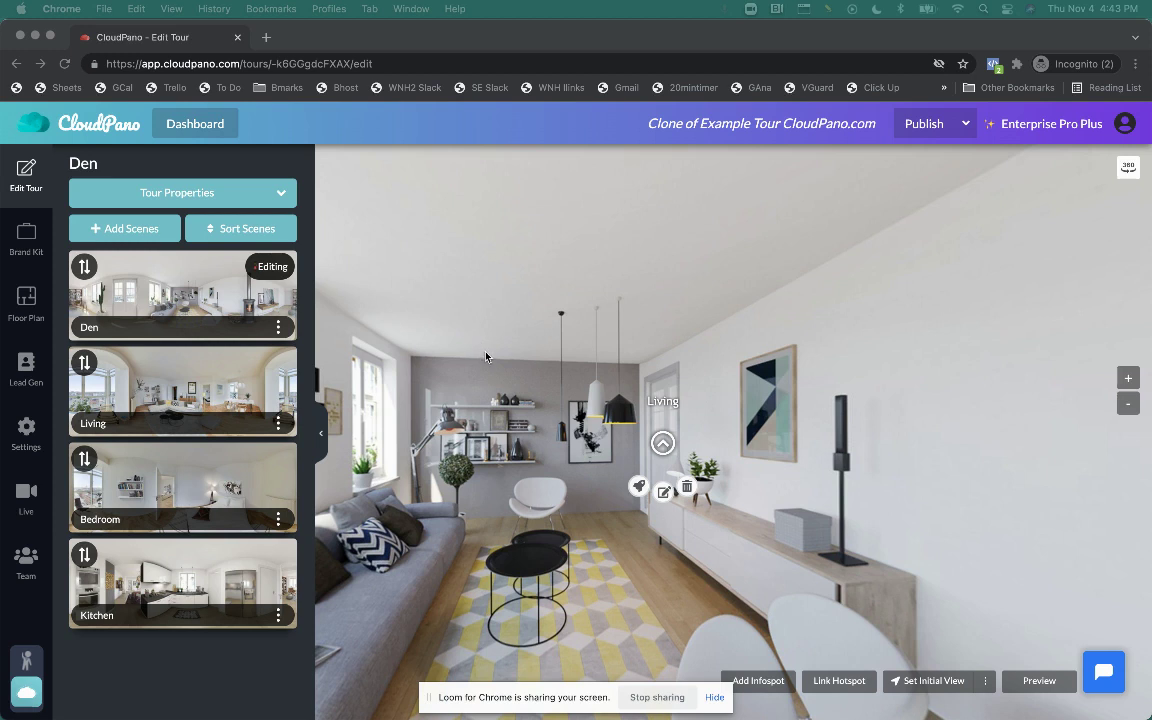
right_click(486, 357)
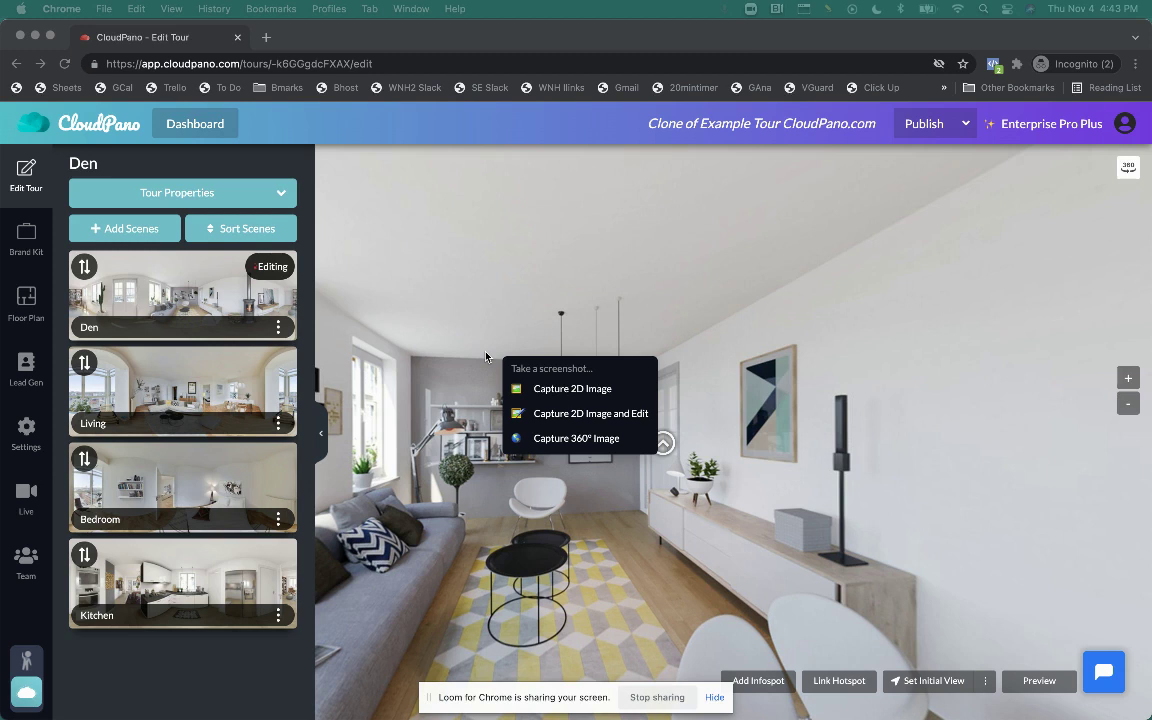
left_click(549, 391)
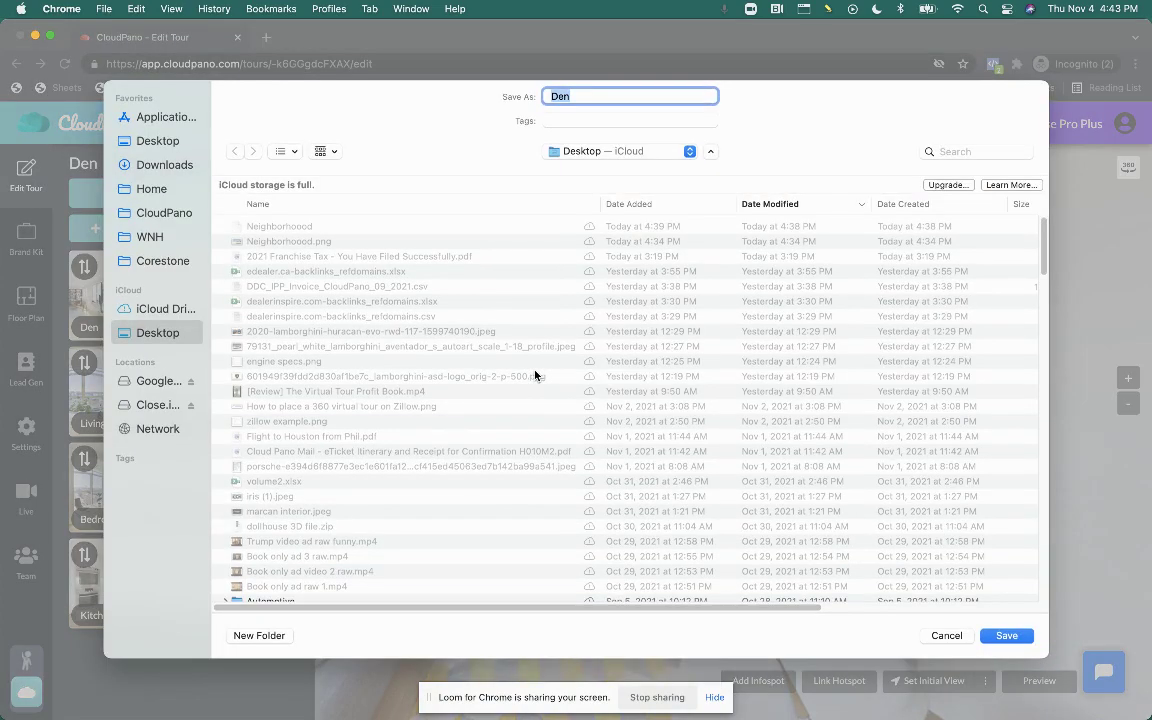
left_click(1006, 635)
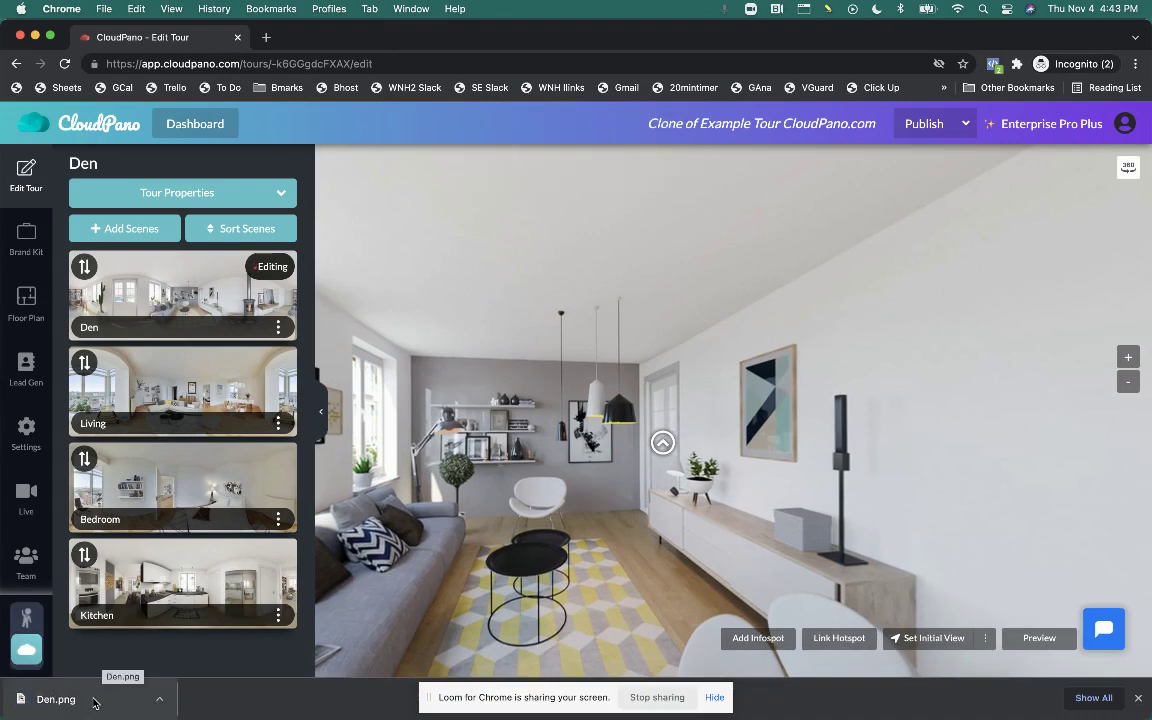
Step: Open the downloaded Den.png in Preview and examine the captured image
left_click(92, 701)
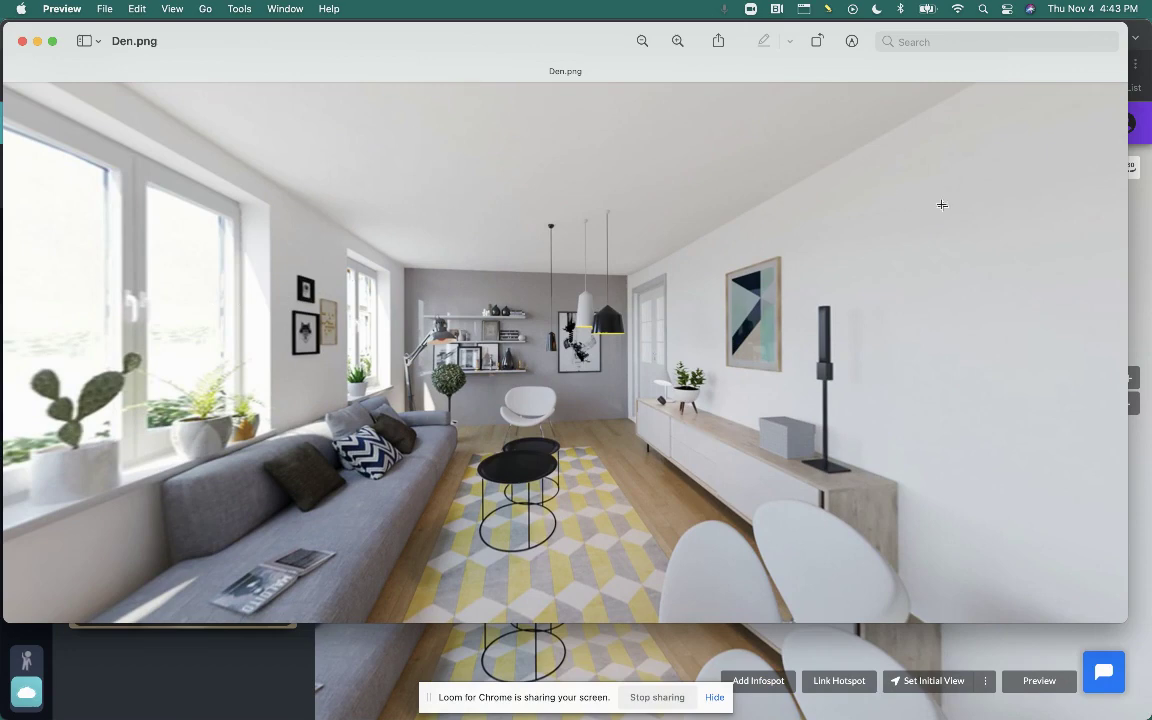
left_click_drag(450, 51, 516, 81)
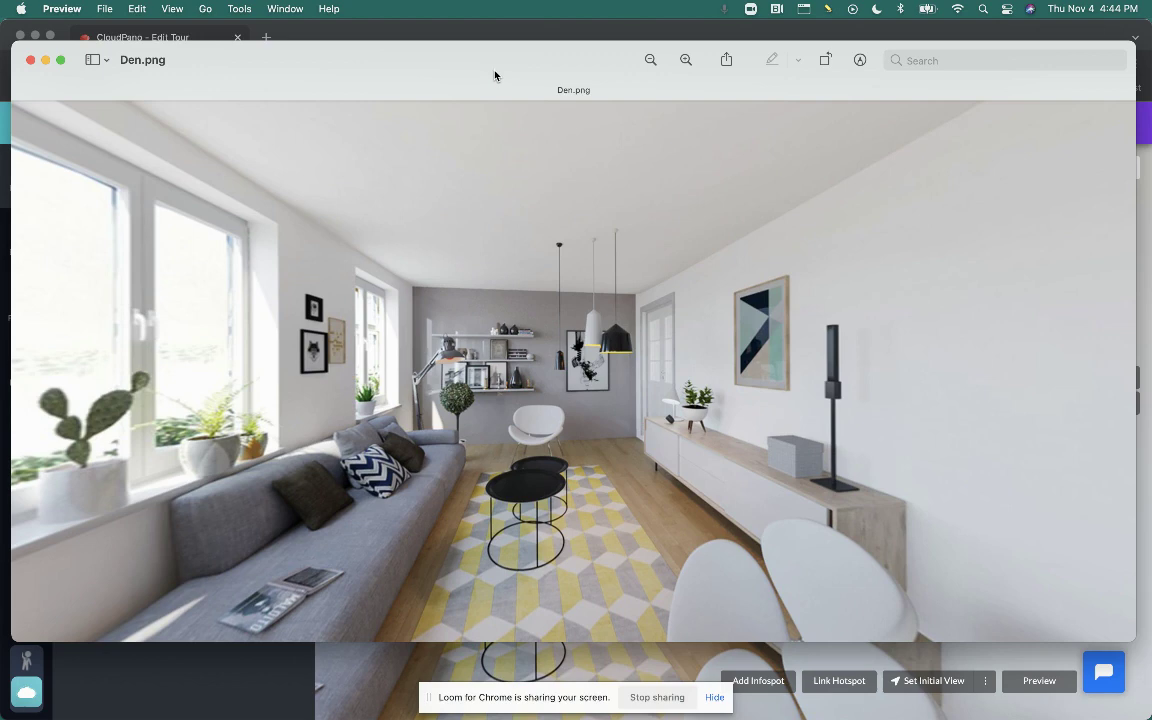
double_click(494, 75)
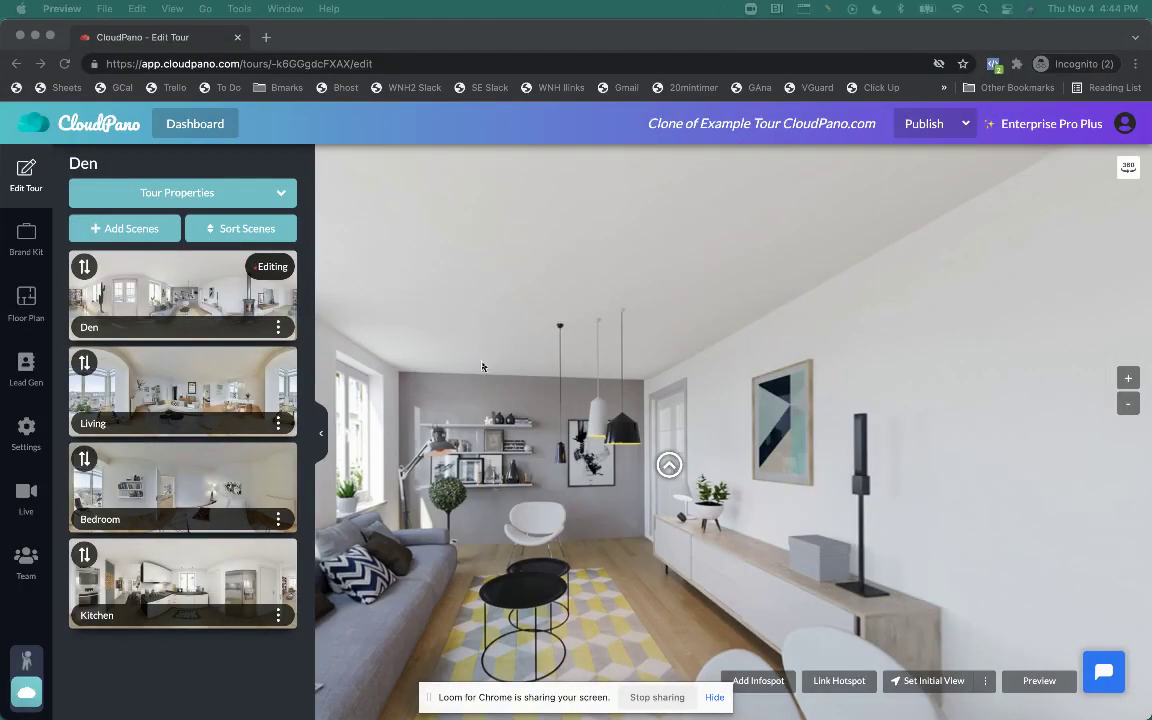
Step: Capture the current Den view as a 2D image and open it for editing
right_click(493, 342)
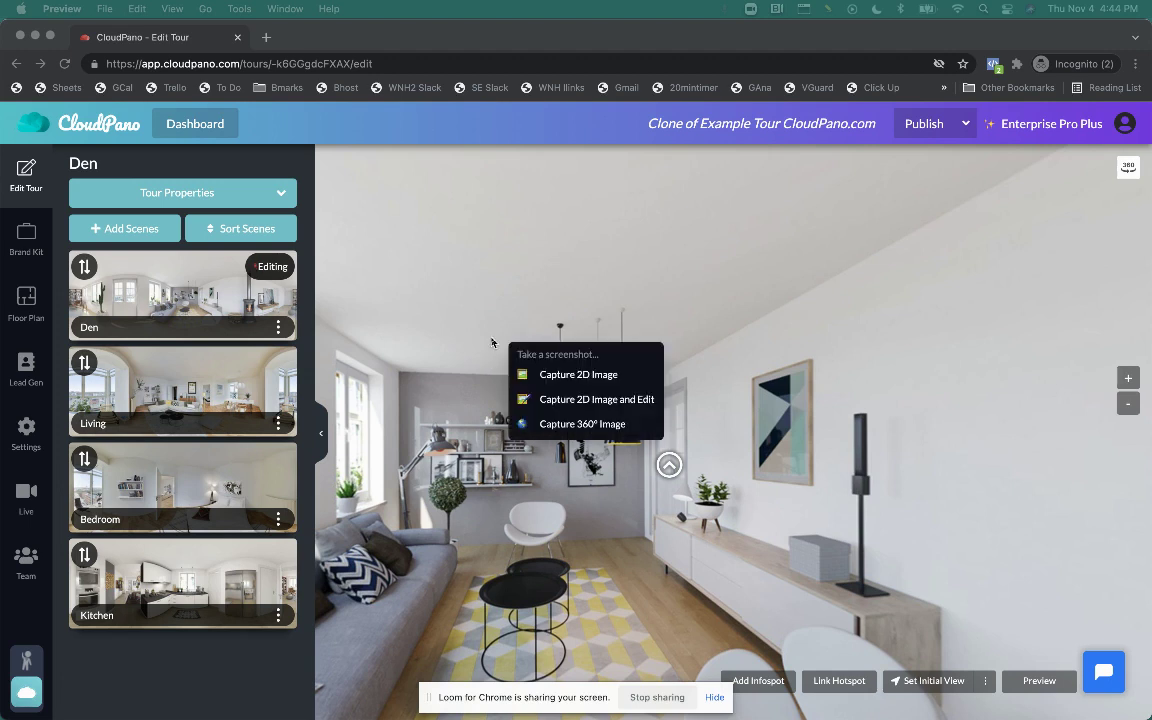
left_click(570, 402)
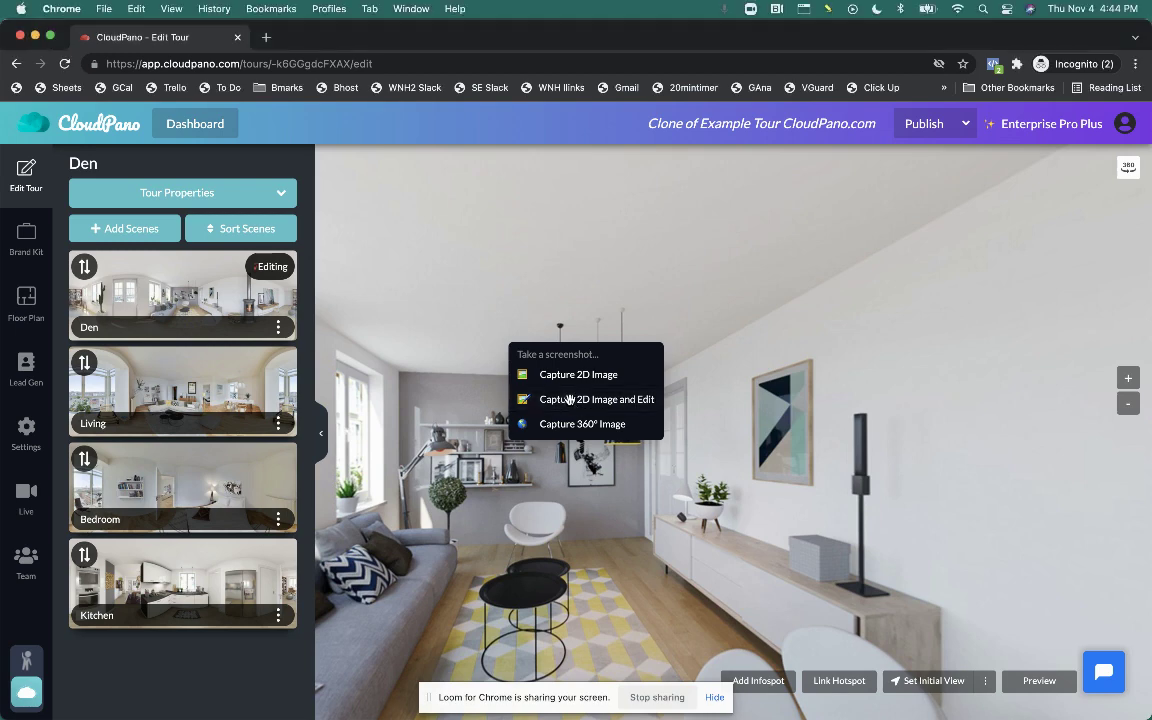
left_click(570, 400)
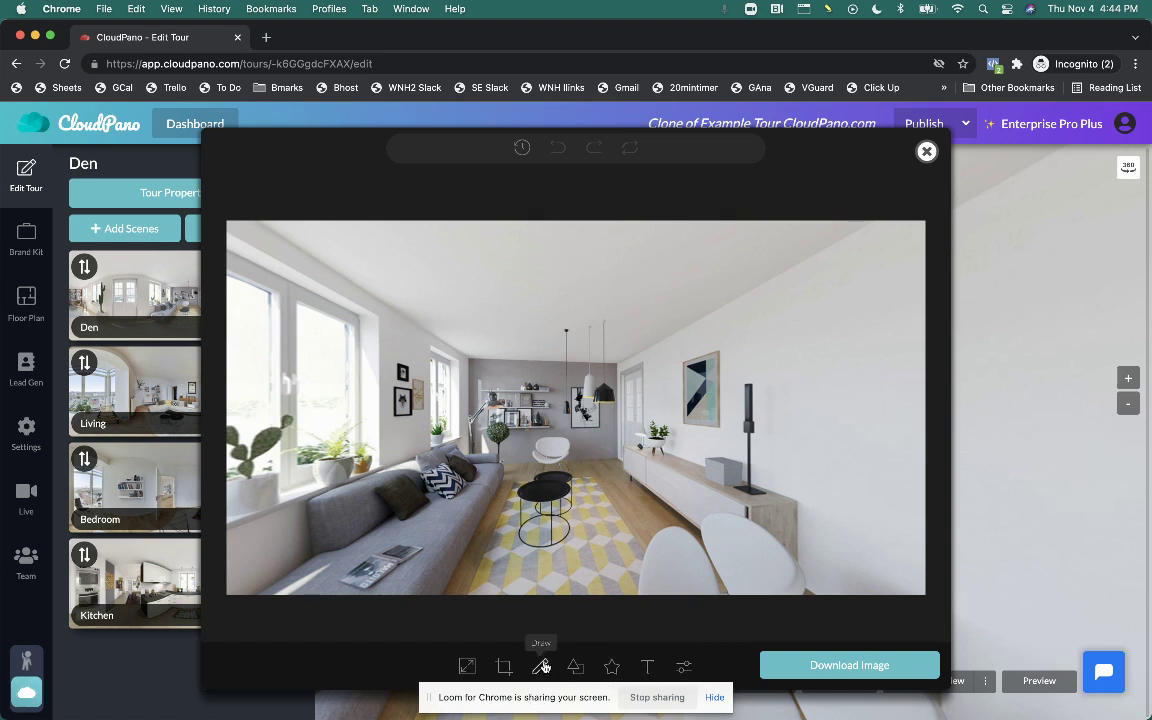
Step: Draw a blue freehand outline around the large window and a straight blue line along the sill beneath it
left_click(541, 666)
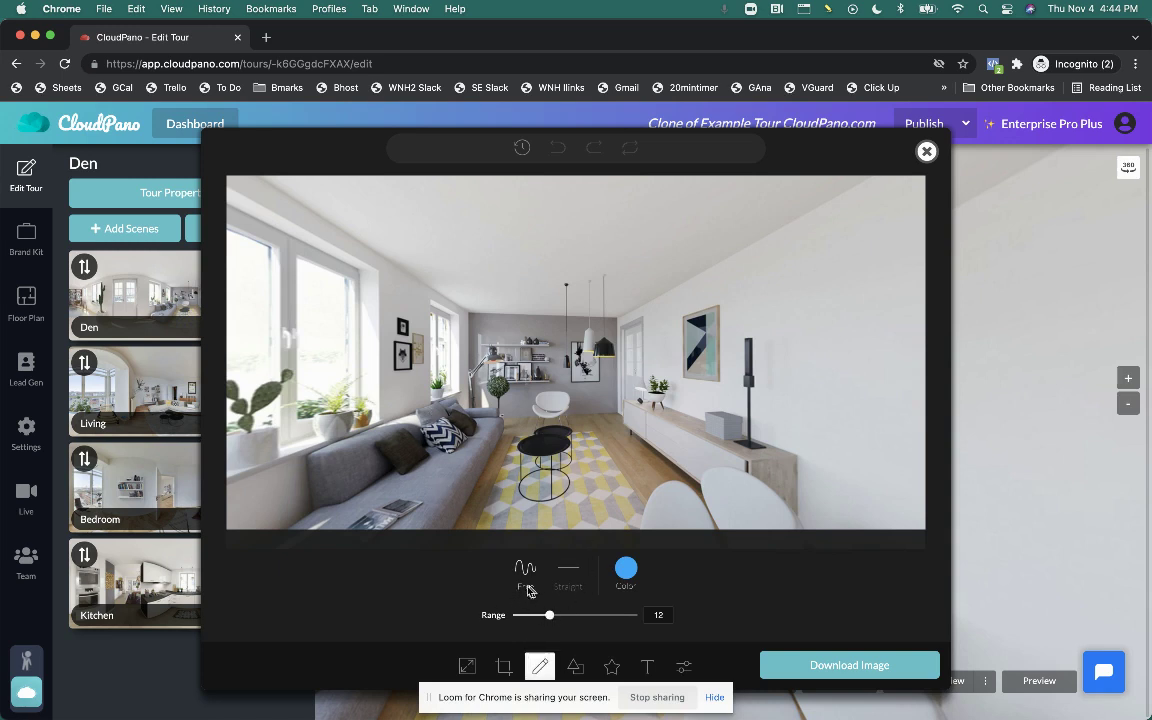
mouse_move(295, 251)
left_mouse_down()
mouse_move(291, 390)
mouse_move(350, 414)
mouse_move(360, 265)
mouse_move(287, 254)
left_mouse_up()
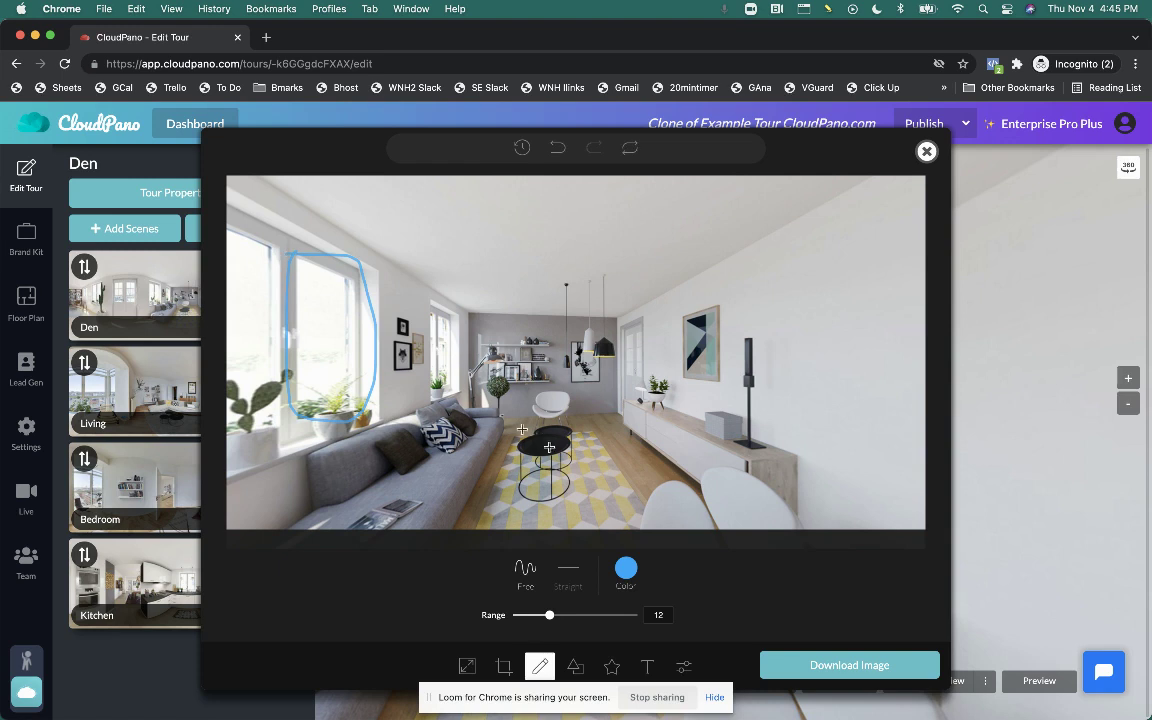
left_click(568, 569)
left_click_drag(276, 448, 393, 414)
Step: Draw two straight red lines across the sofa, the first at range 12 and the lower one at range 25
left_click(630, 576)
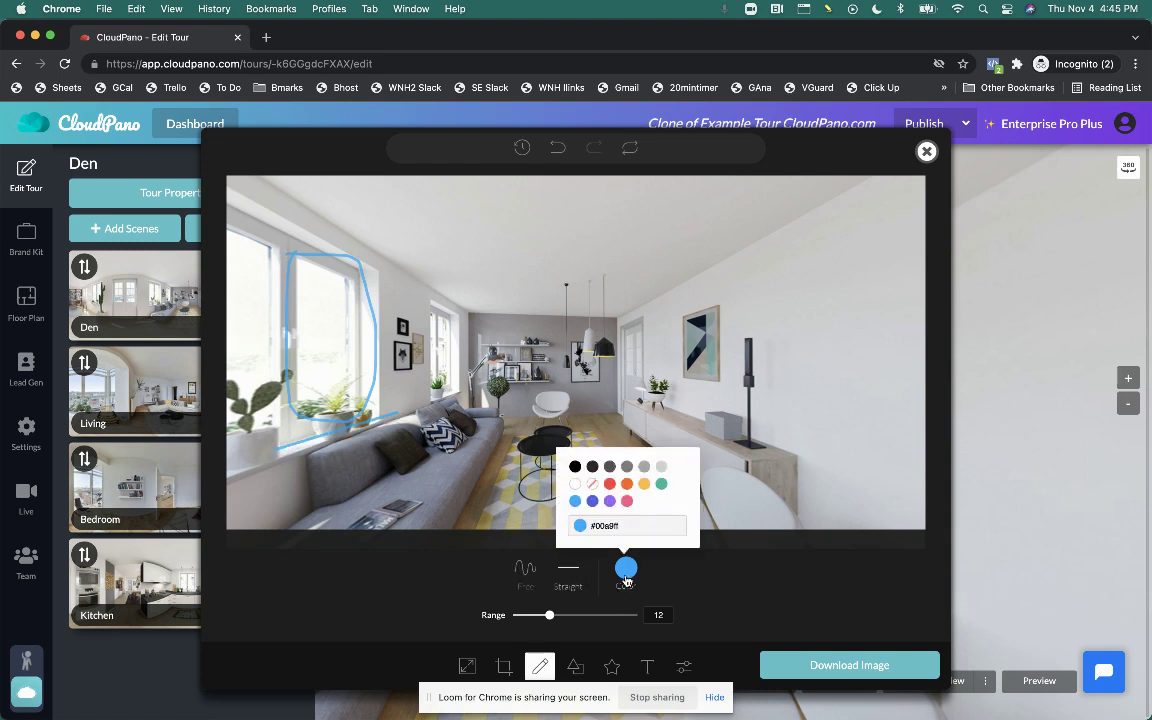
left_click(551, 438)
left_click_drag(280, 469, 393, 436)
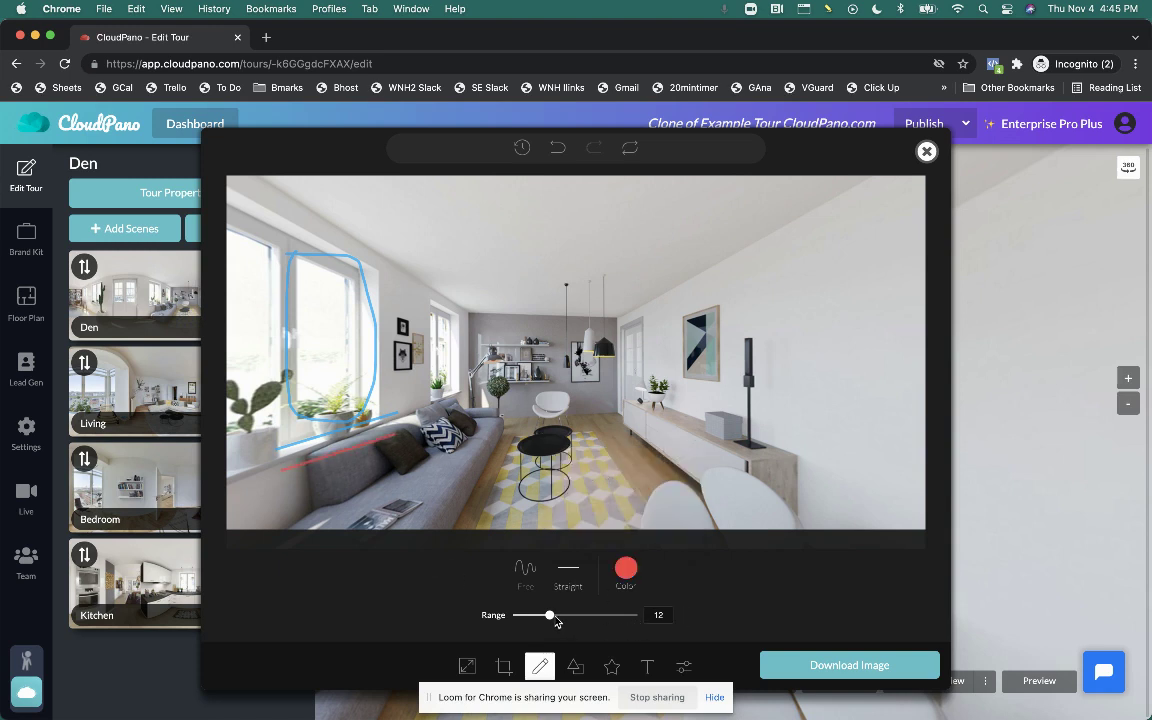
left_click_drag(549, 615, 613, 615)
left_click_drag(308, 497, 427, 455)
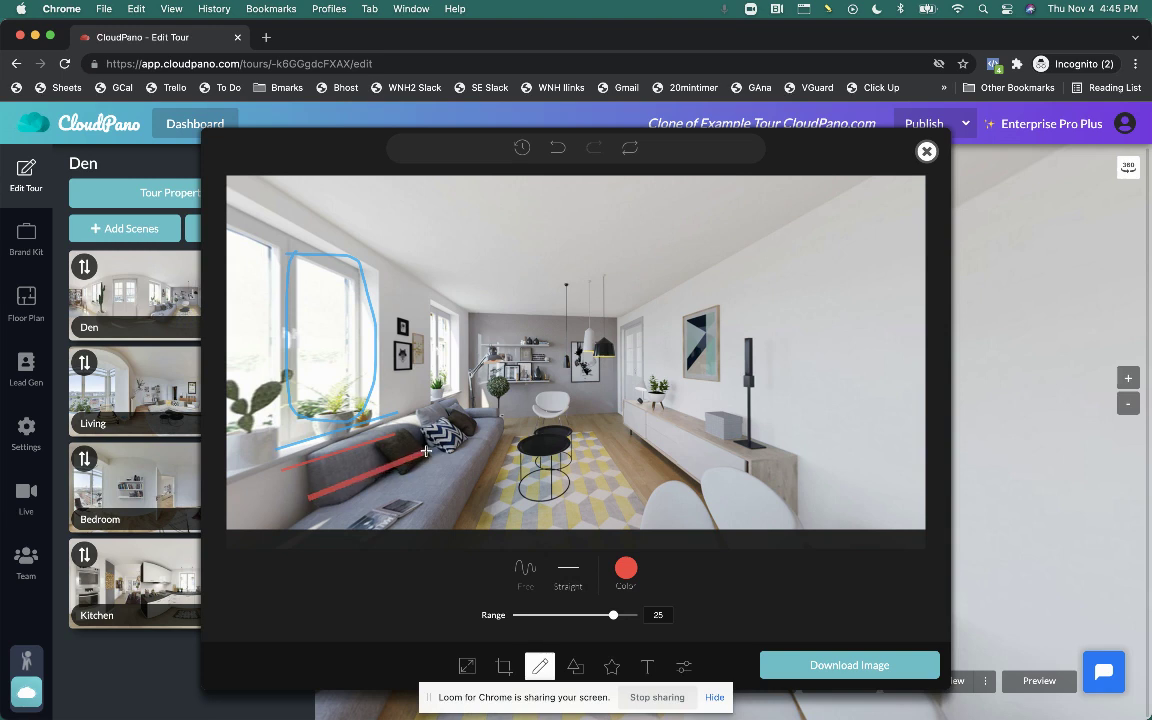
Step: Add an unfilled yellow-outlined circle over the sideboard and a triangle below the tall black speaker
left_click(575, 666)
left_click(543, 570)
left_click(575, 575)
mouse_move(710, 498)
left_mouse_down()
mouse_move(773, 413)
mouse_move(787, 426)
left_mouse_up()
Step: Fill the triangle with pink and set its stroke width to 6
left_click(630, 575)
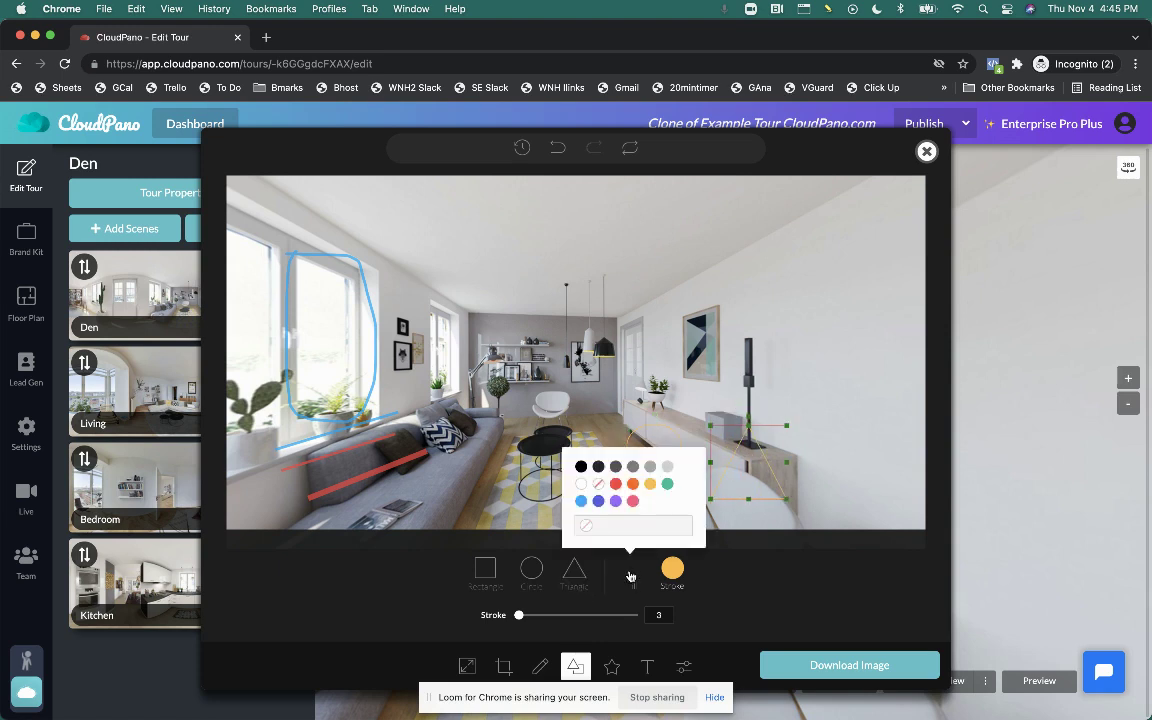
left_click(632, 500)
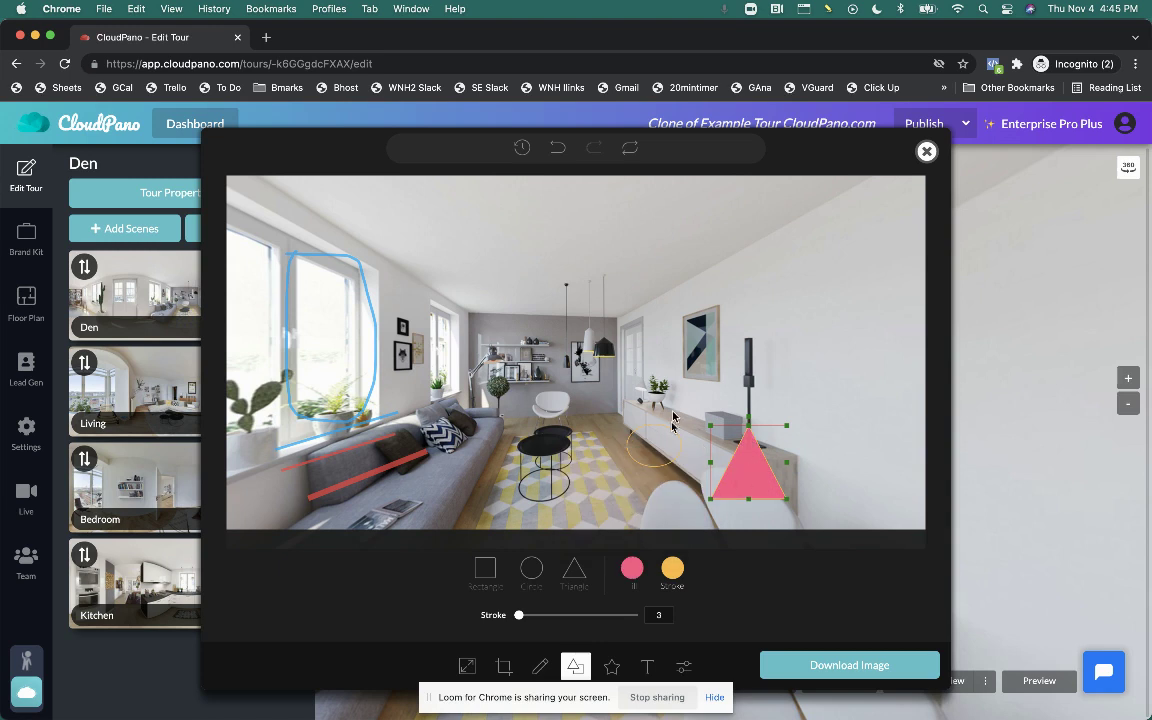
mouse_move(519, 615)
left_mouse_down()
mouse_move(551, 617)
mouse_move(520, 617)
left_mouse_up()
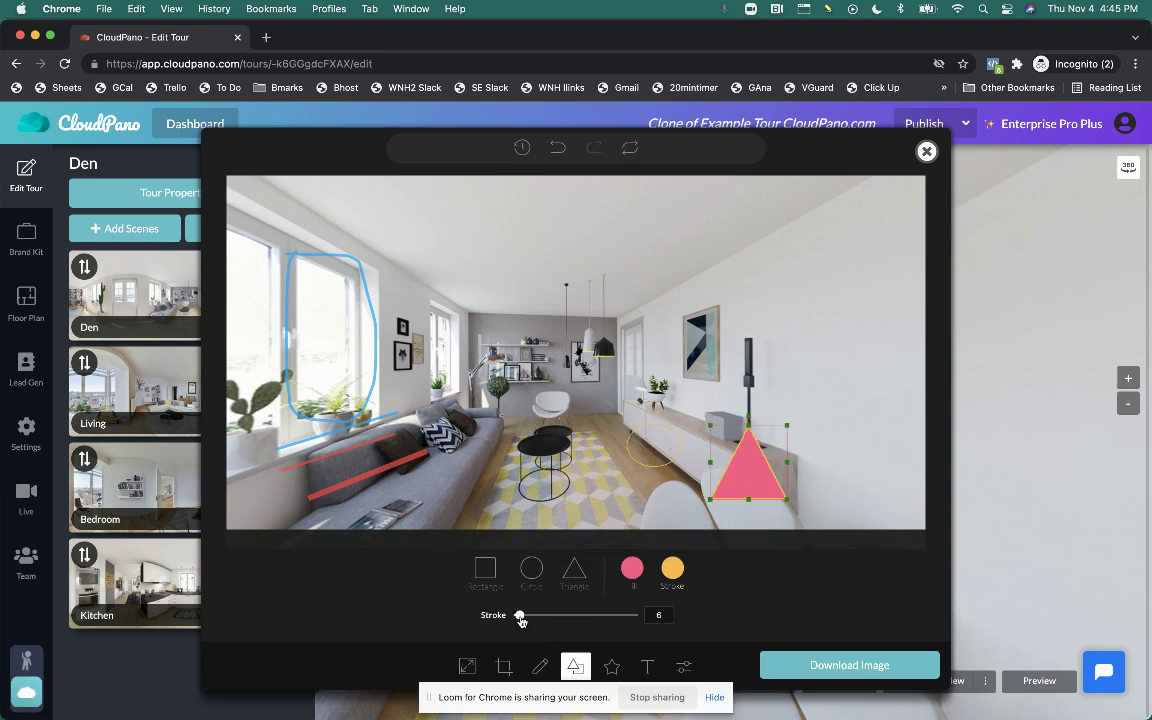
Step: Place a yellow Star-1 icon beside the large window and a yellow Location icon on the sofa
left_click(612, 667)
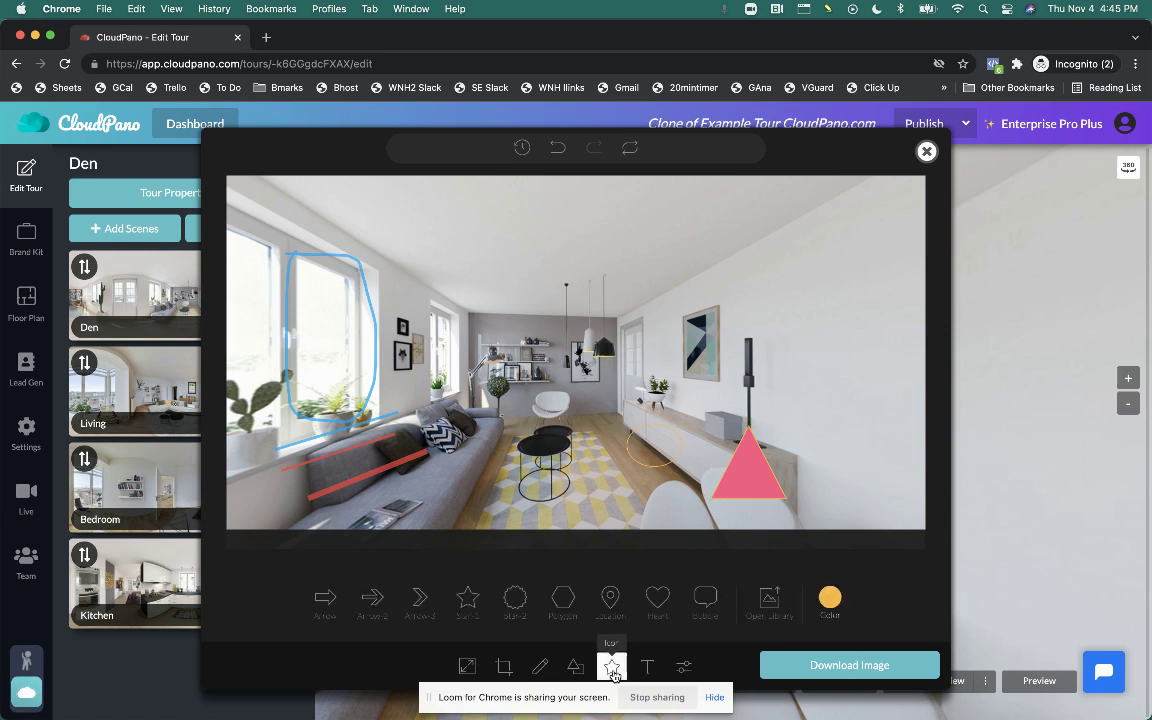
left_click(477, 607)
left_click_drag(347, 362, 428, 430)
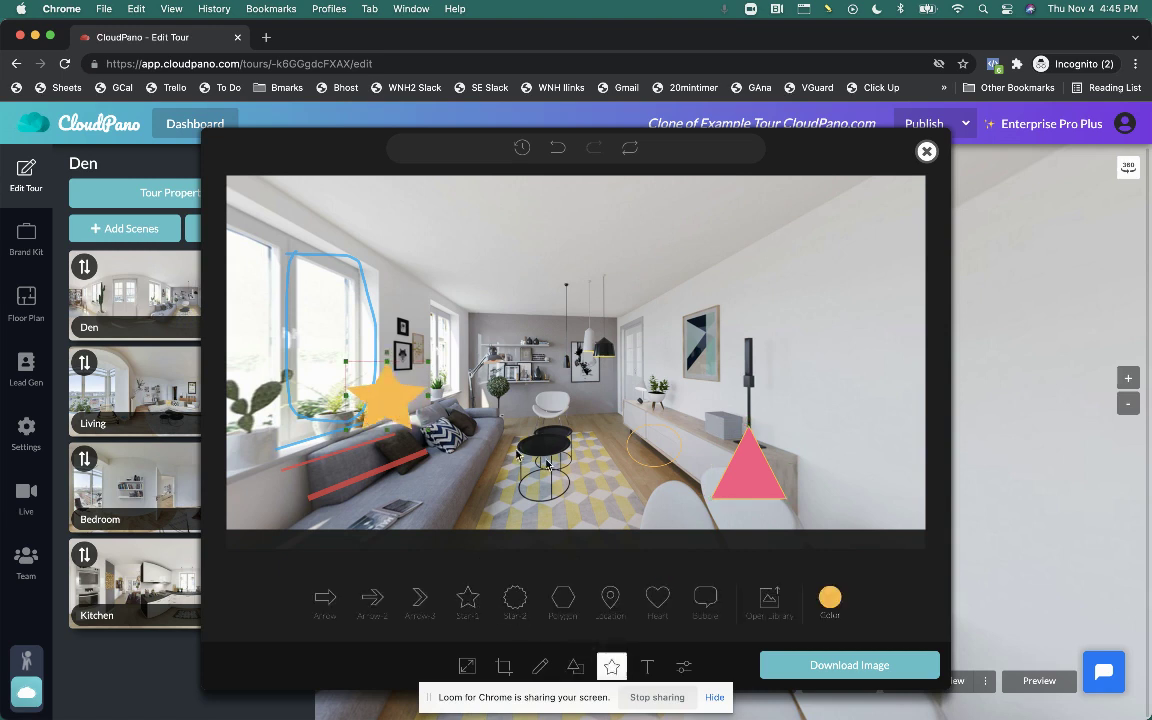
left_click(610, 598)
left_click(439, 461)
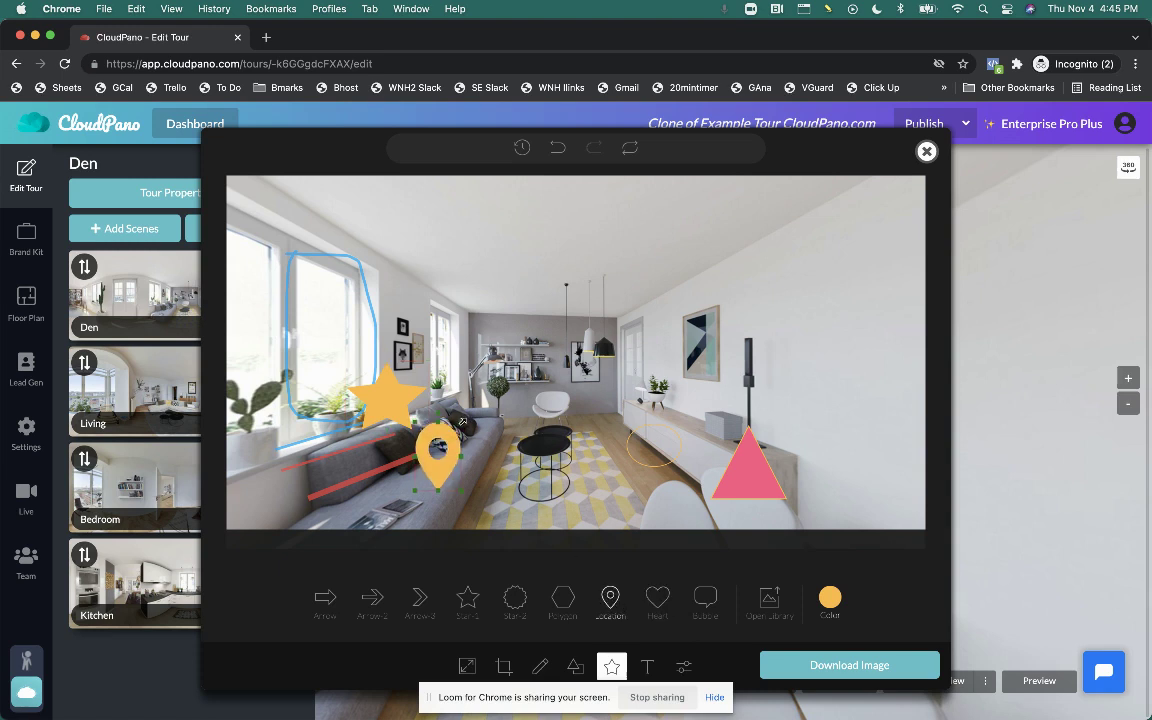
Step: Insert the "yellow plus sign" hotspot icon from the library, place it on the wall above the speaker and shrink it
left_click(769, 603)
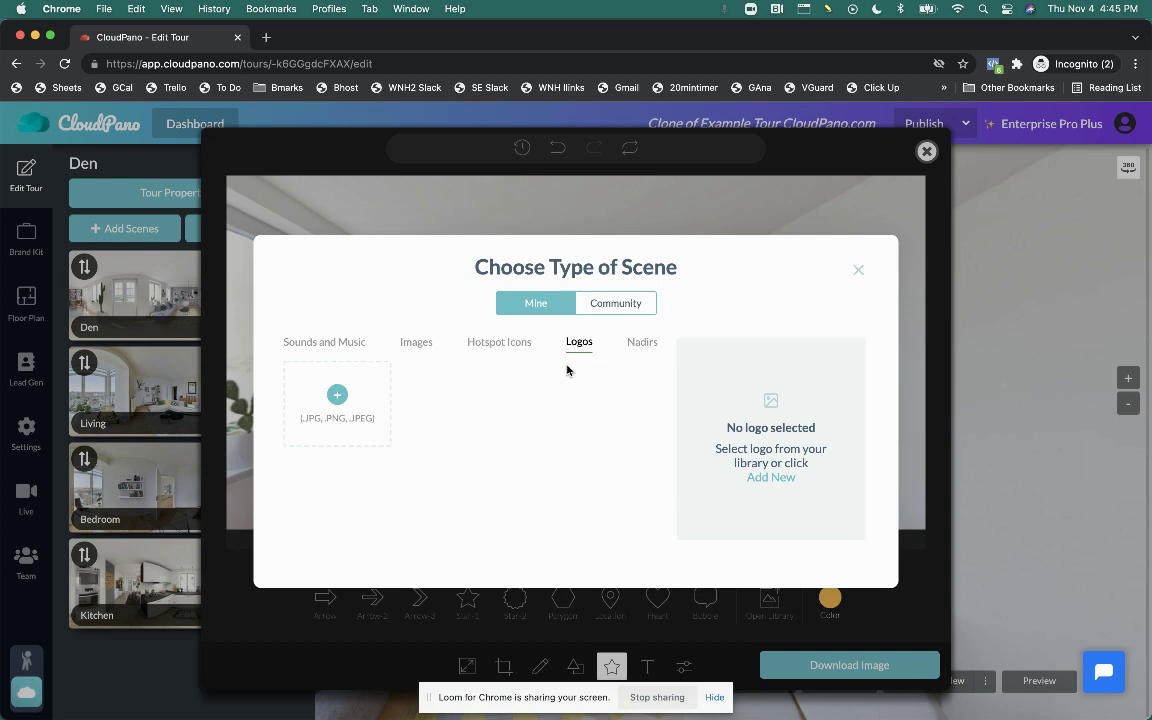
left_click(405, 345)
left_click(499, 344)
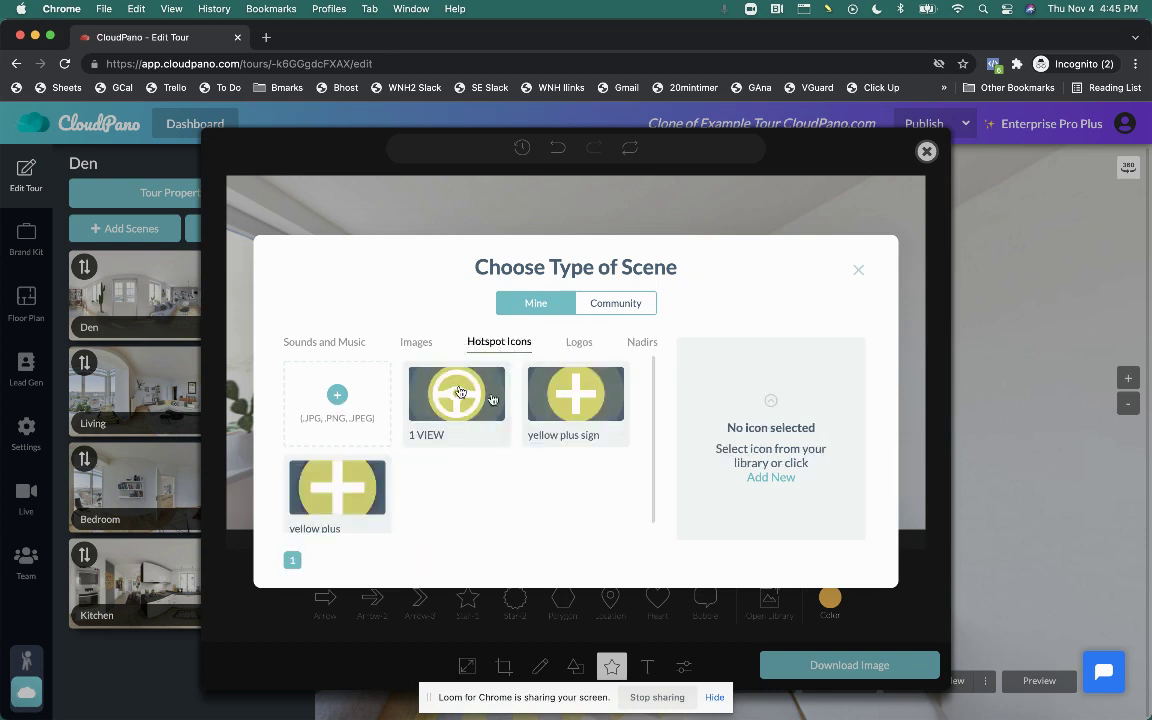
left_click(416, 342)
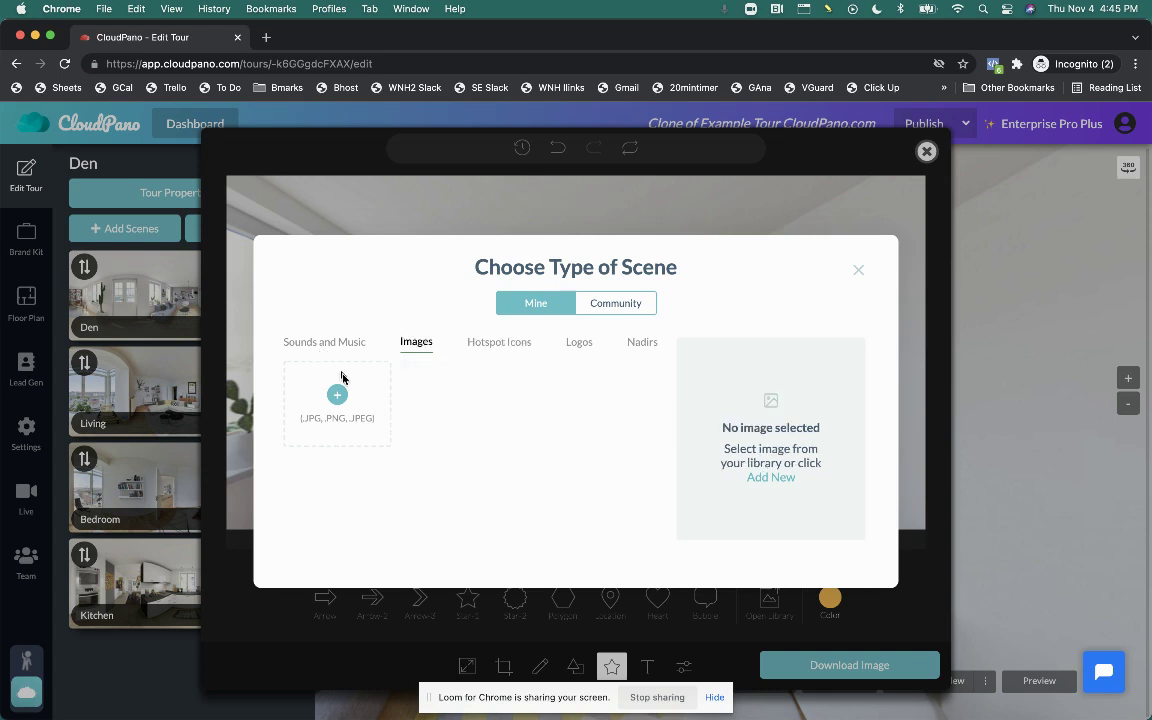
left_click(487, 343)
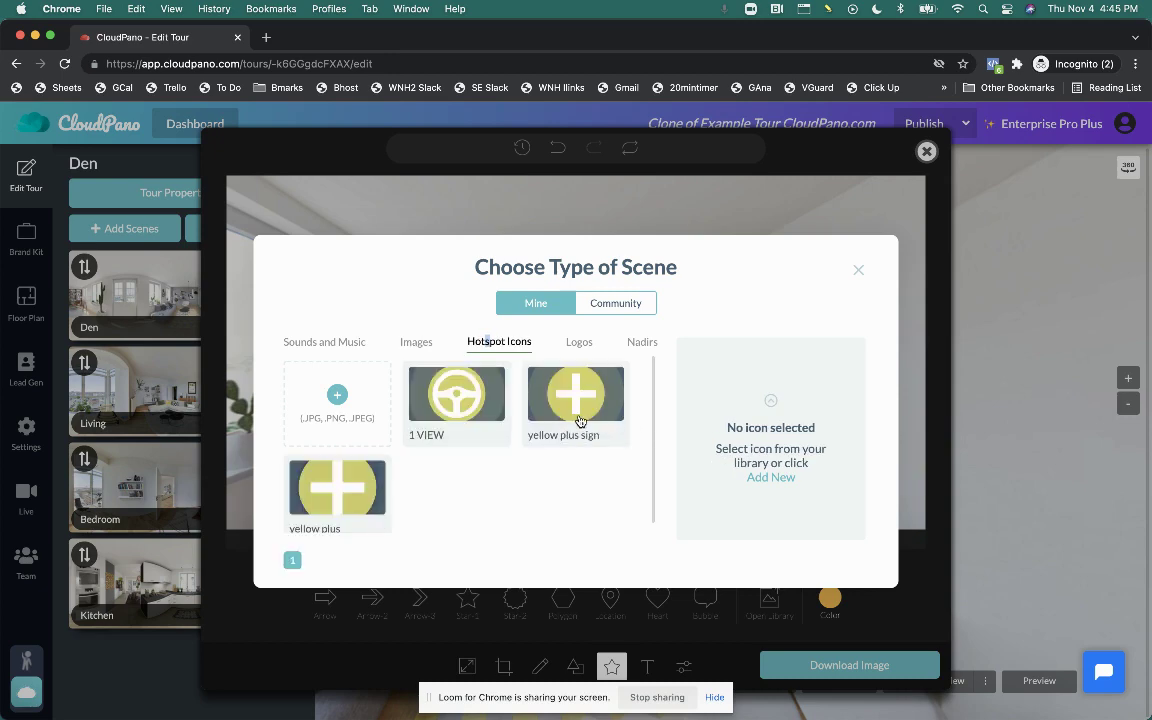
left_click(580, 421)
left_click(757, 514)
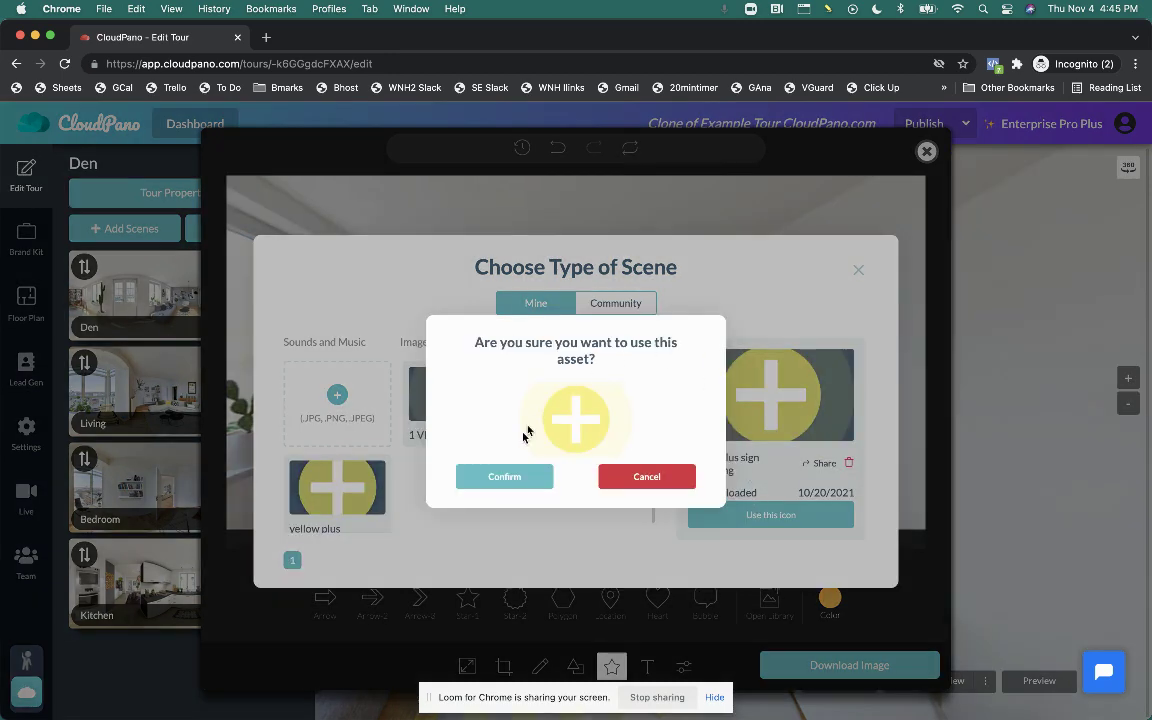
left_click(506, 477)
left_click_drag(578, 358, 794, 298)
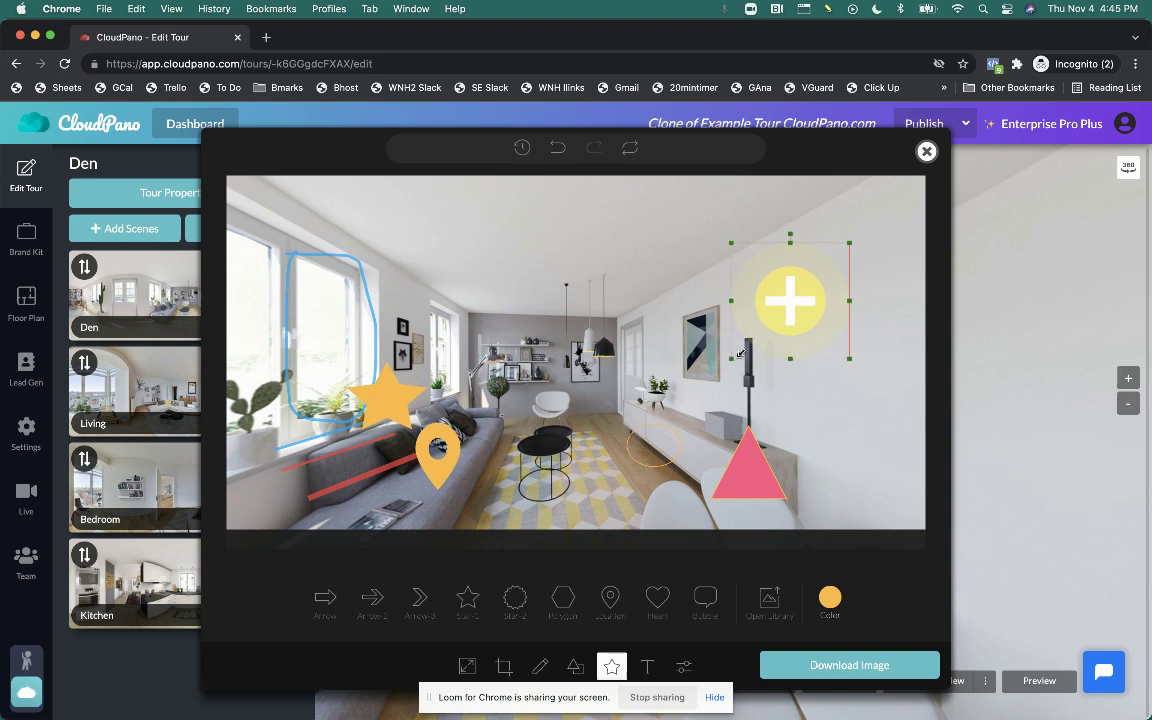
left_click_drag(743, 351, 765, 322)
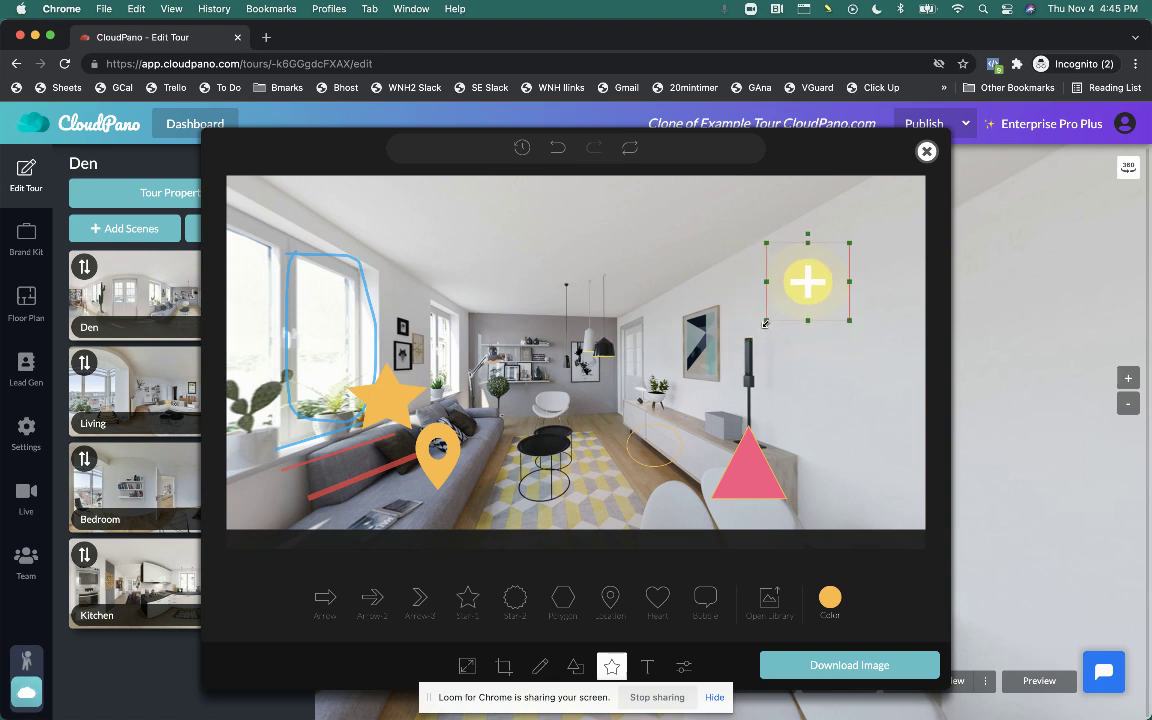
Step: Add the text "This is the ceiling" on the ceiling above the pendant lamps
left_click(646, 668)
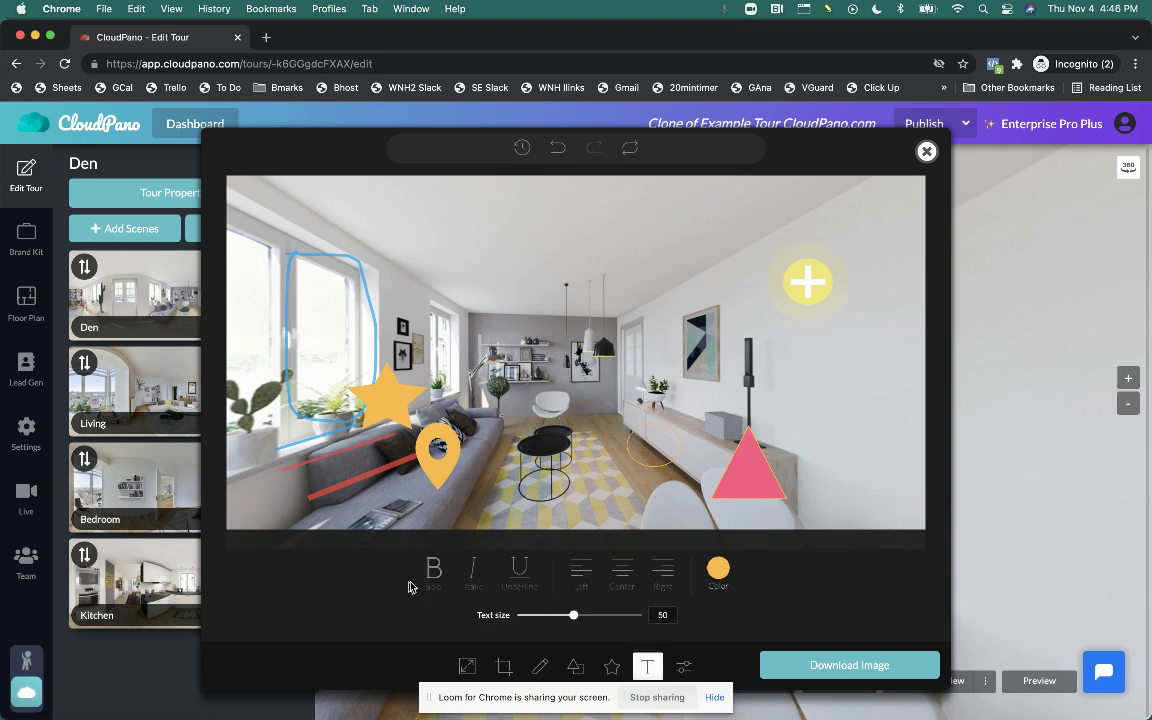
left_click(533, 260)
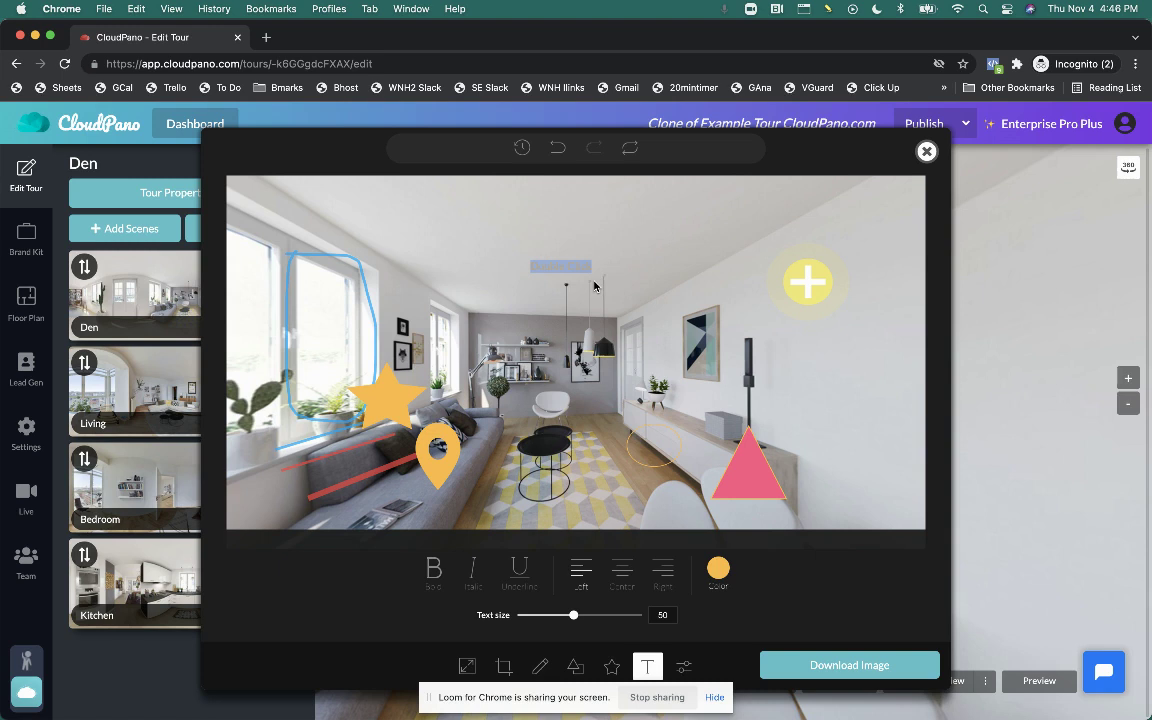
key("BackSpace")
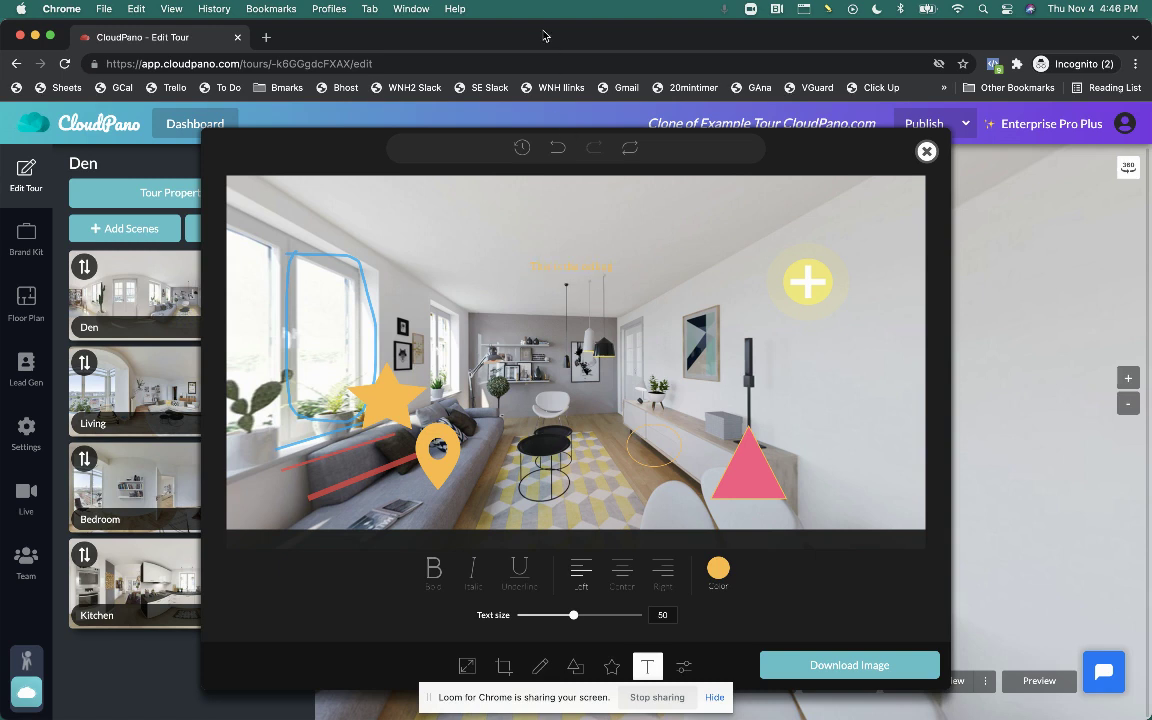
Step: Recolor the ceiling text pink, followed by blue
double_click(601, 276)
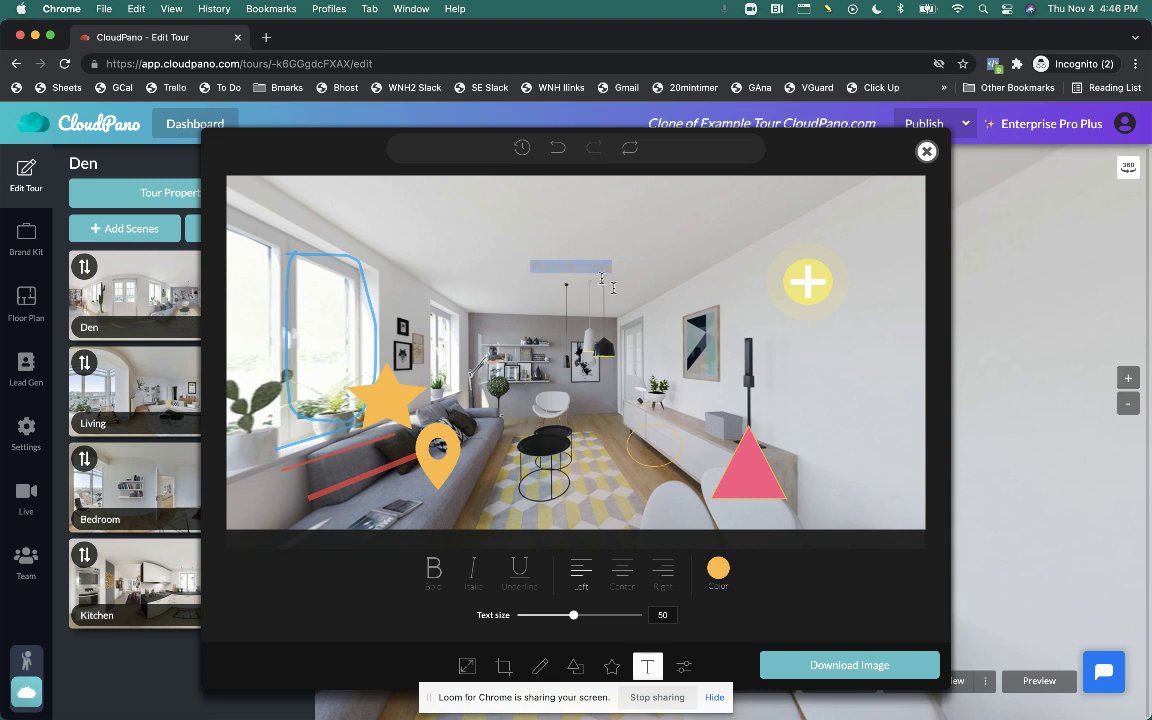
left_click(718, 568)
left_click(720, 501)
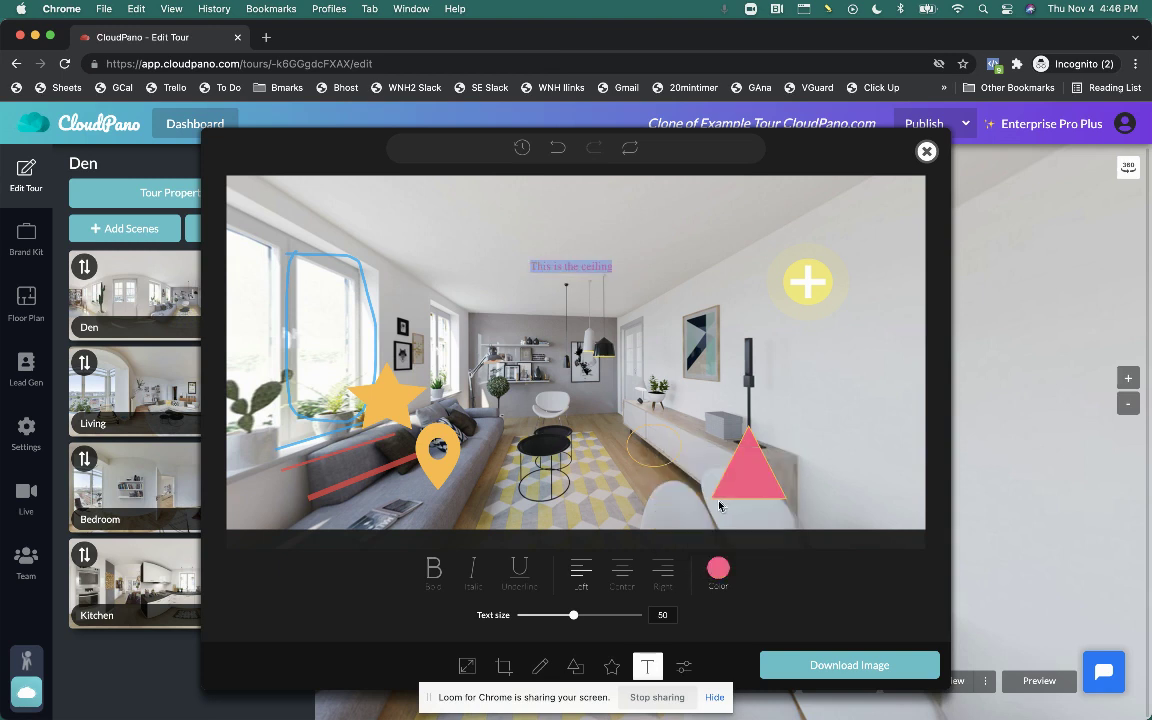
left_click(718, 568)
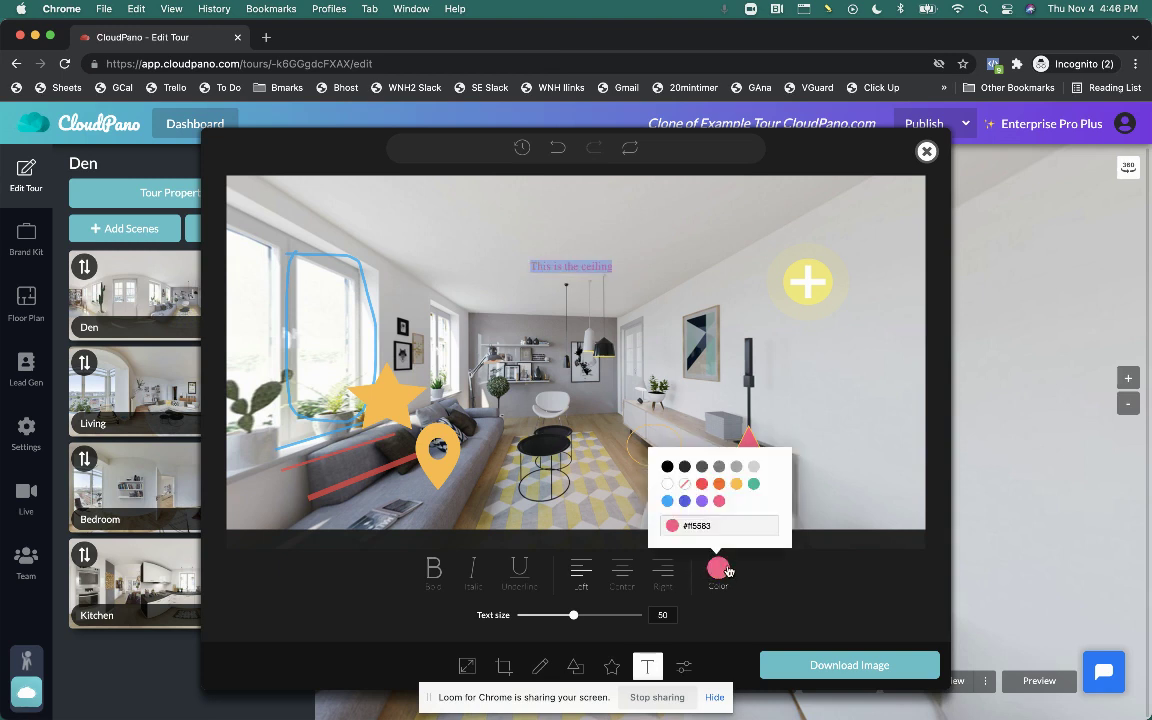
left_click(667, 500)
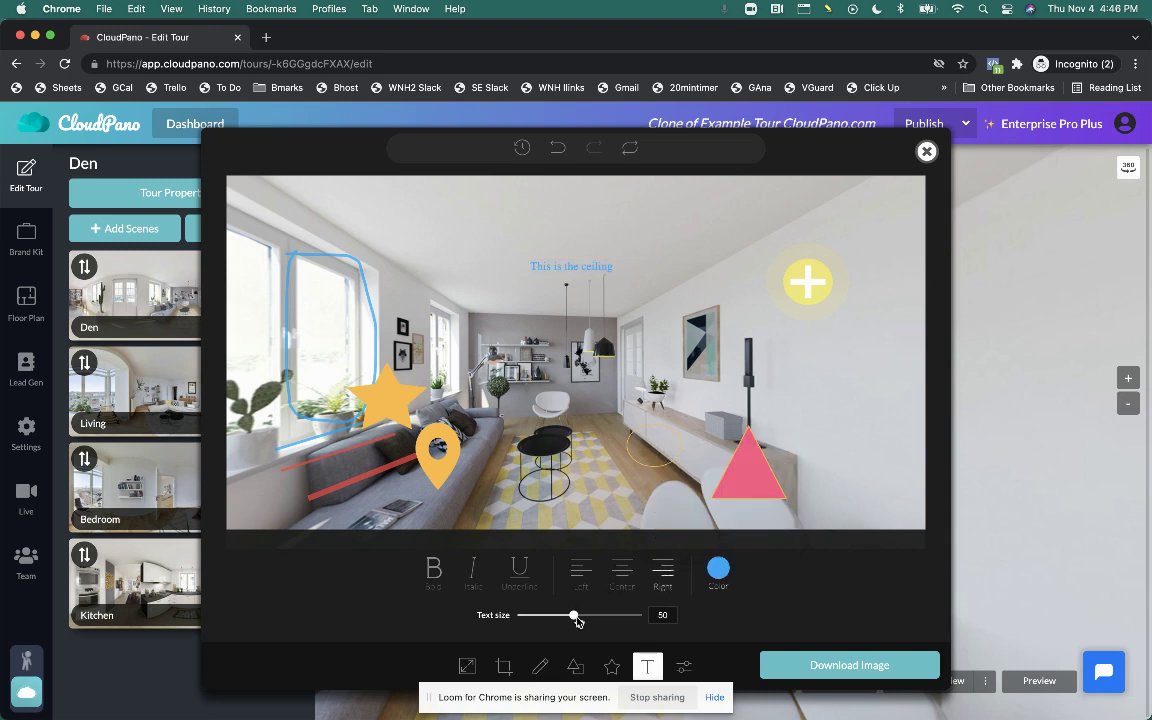
Step: Set the ceiling text's size to 86 and make it bold
mouse_move(573, 615)
left_mouse_down()
mouse_move(604, 615)
mouse_move(585, 615)
left_mouse_up()
left_click(548, 266)
double_click(548, 266)
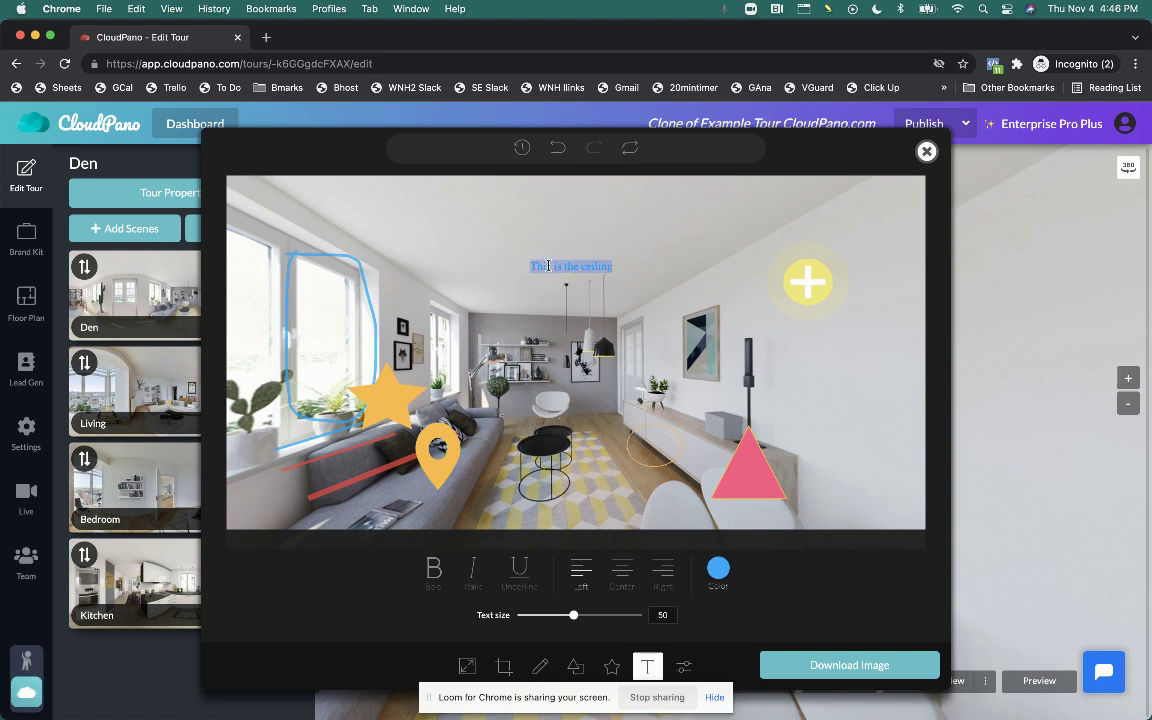
left_click_drag(573, 615, 620, 615)
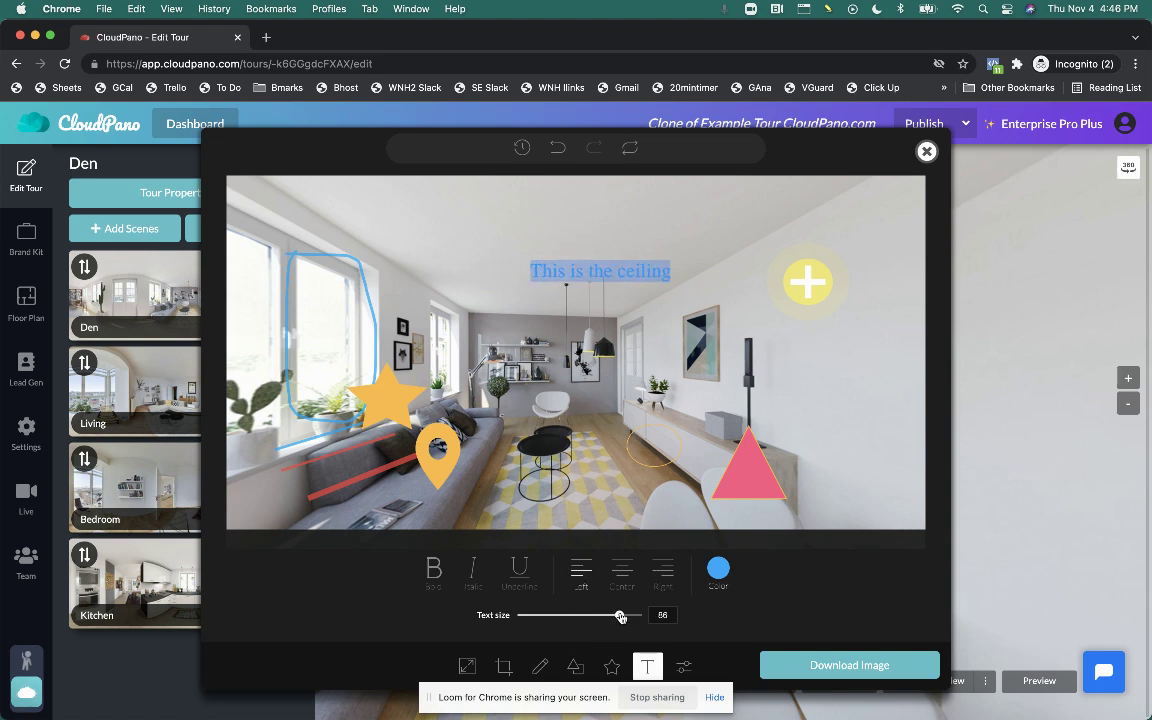
left_click(440, 578)
left_click(563, 433)
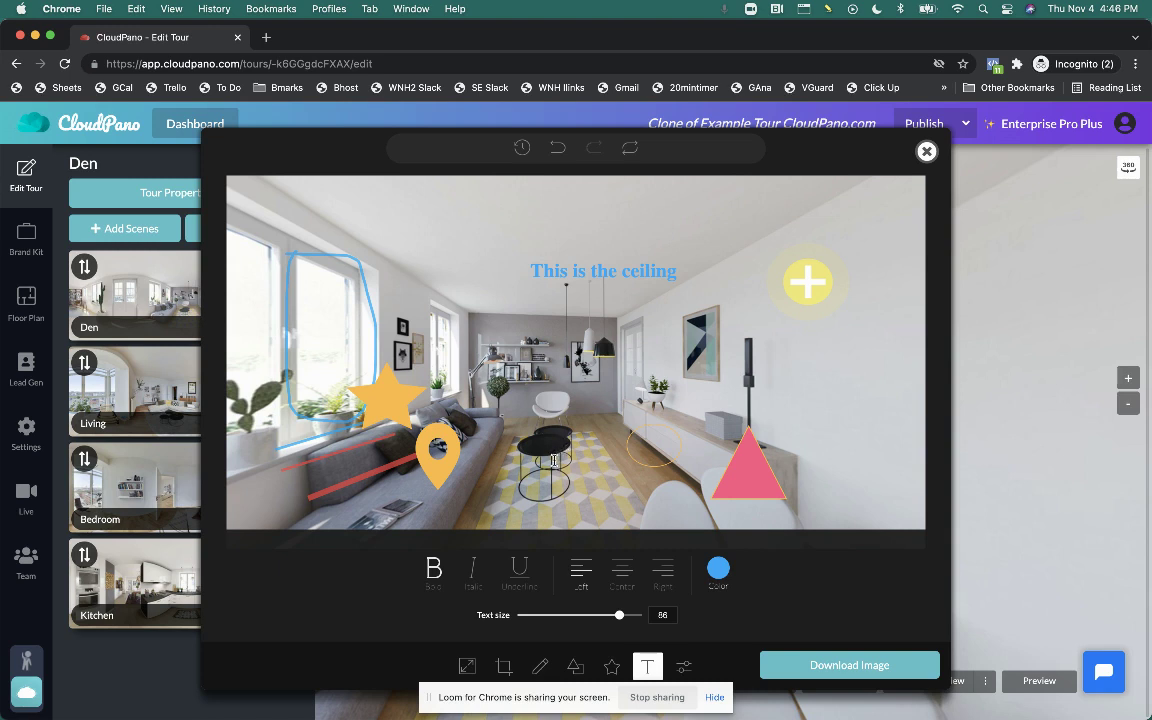
Step: Try the Grayscale, Sepia, Blur, Invert and Sharpen filters on the image, switching each one off again
left_click(686, 667)
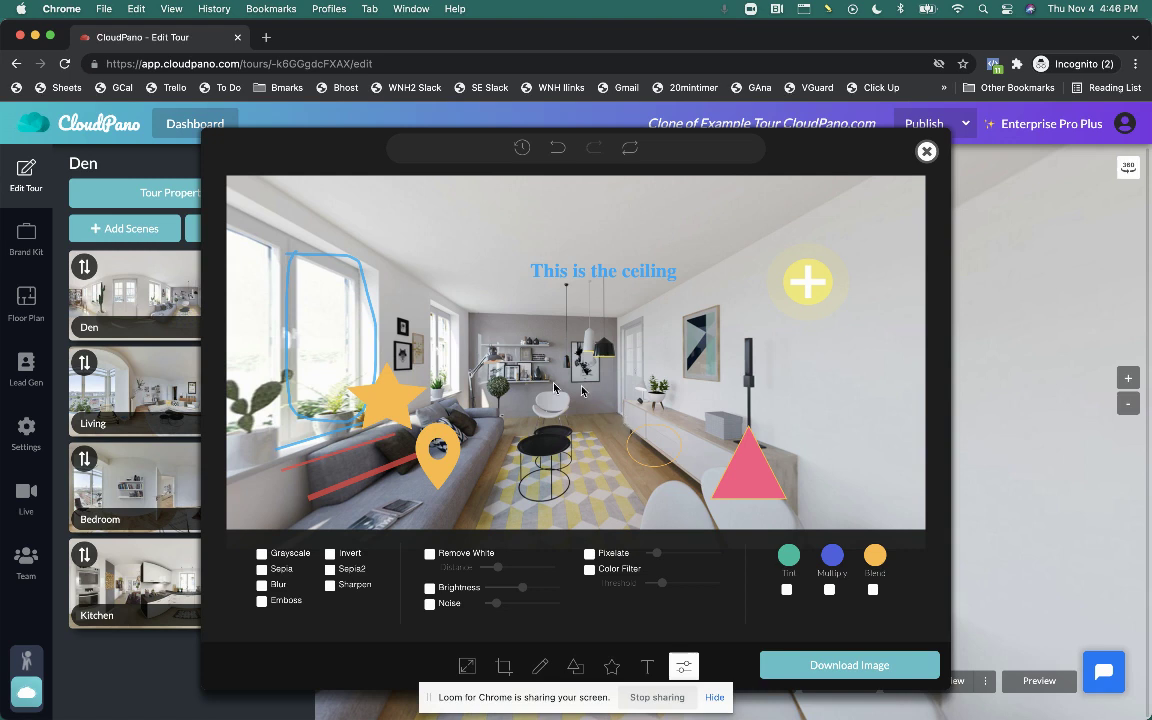
left_click(262, 554)
left_click(263, 570)
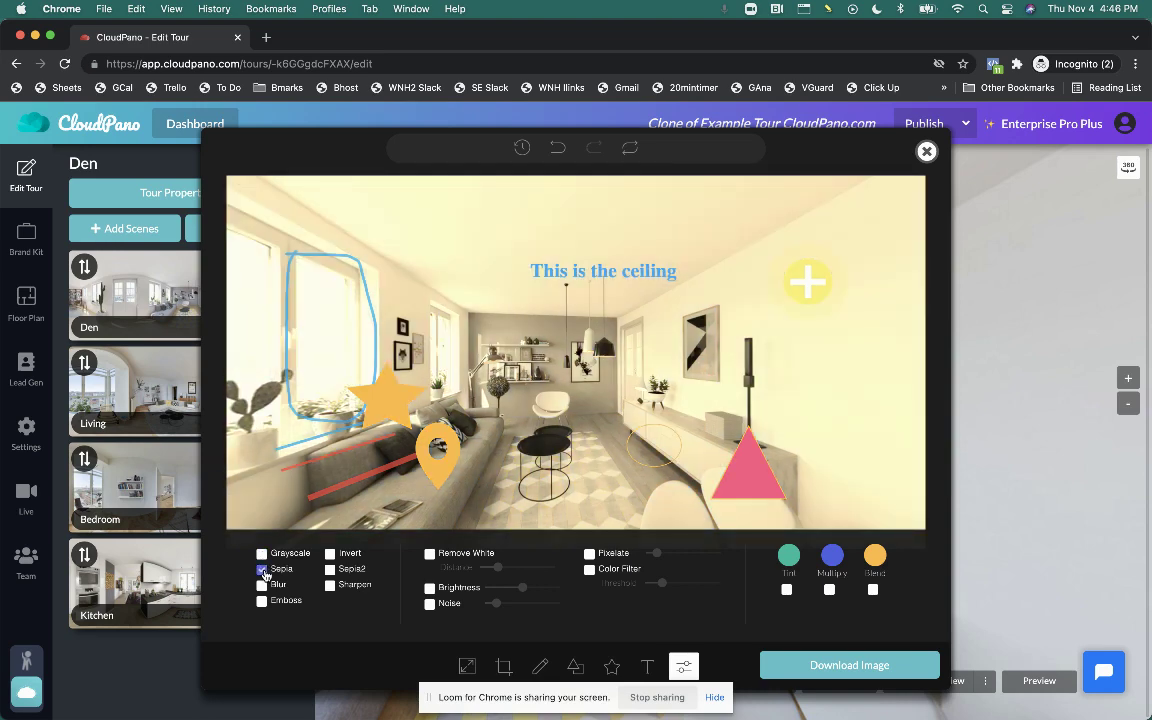
left_click(263, 570)
left_click(263, 586)
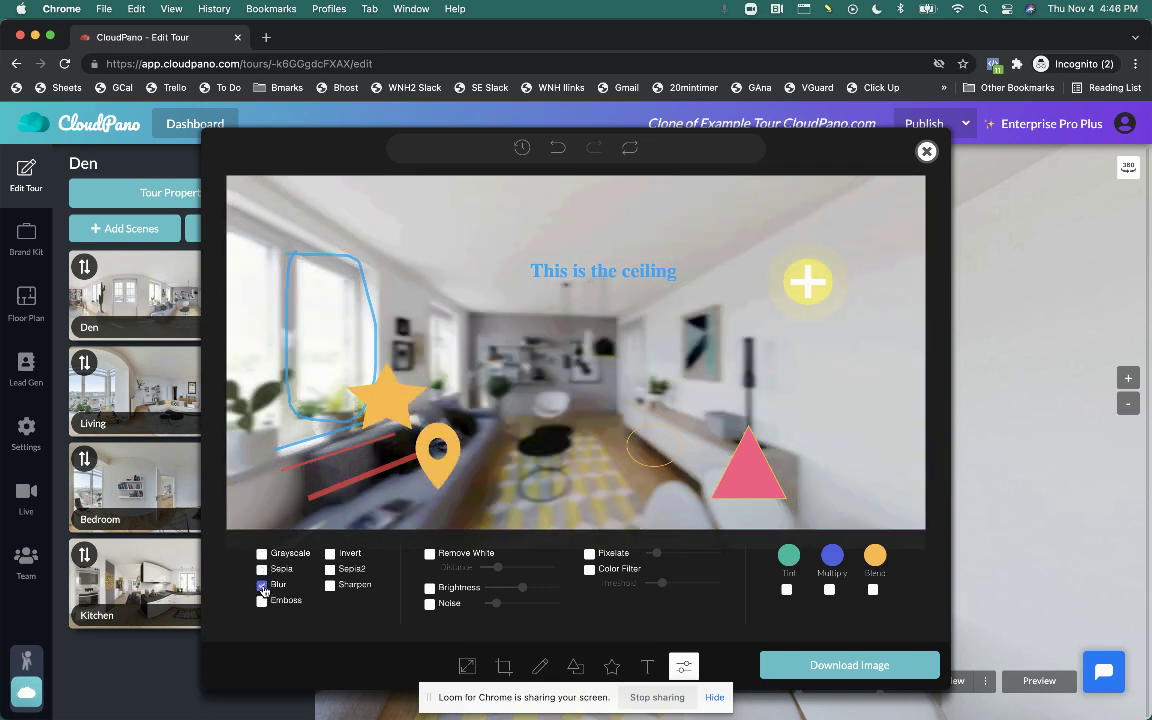
left_click(263, 586)
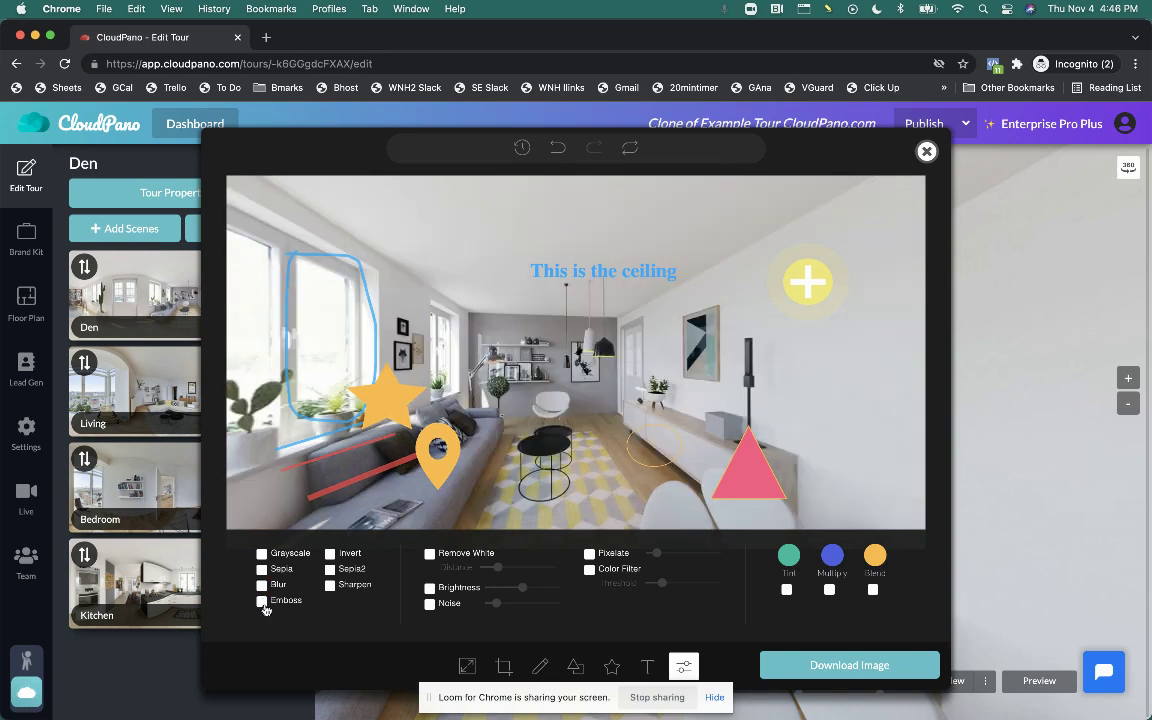
left_click(331, 555)
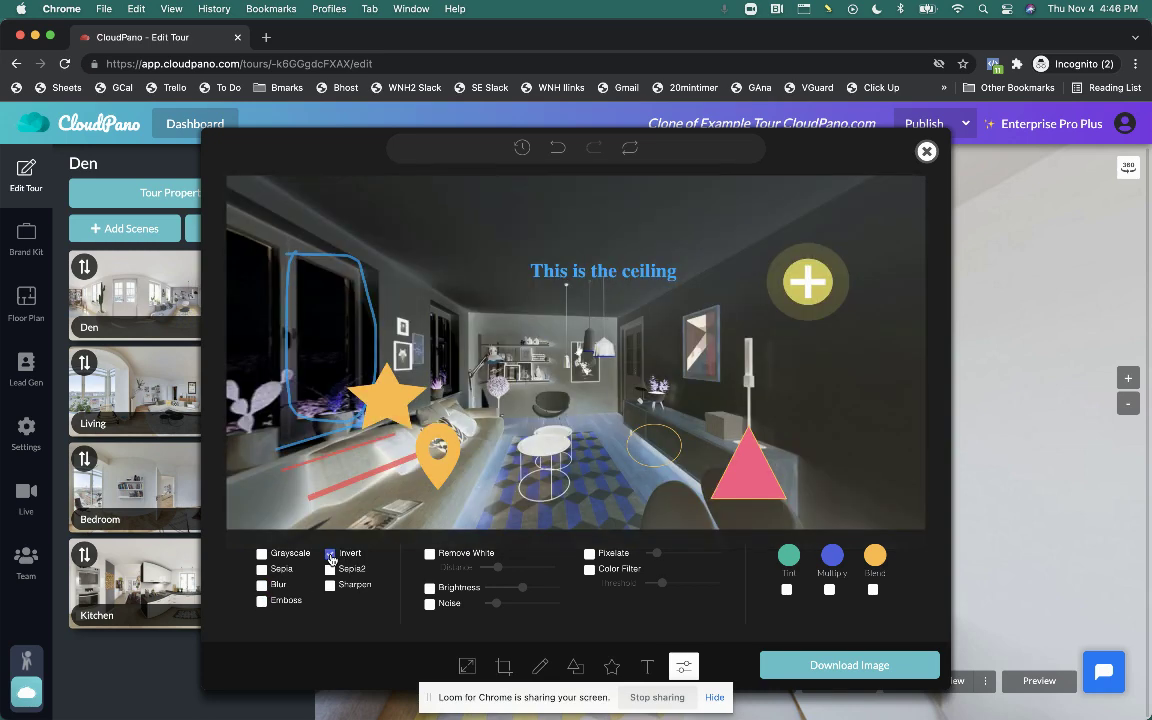
left_click(331, 555)
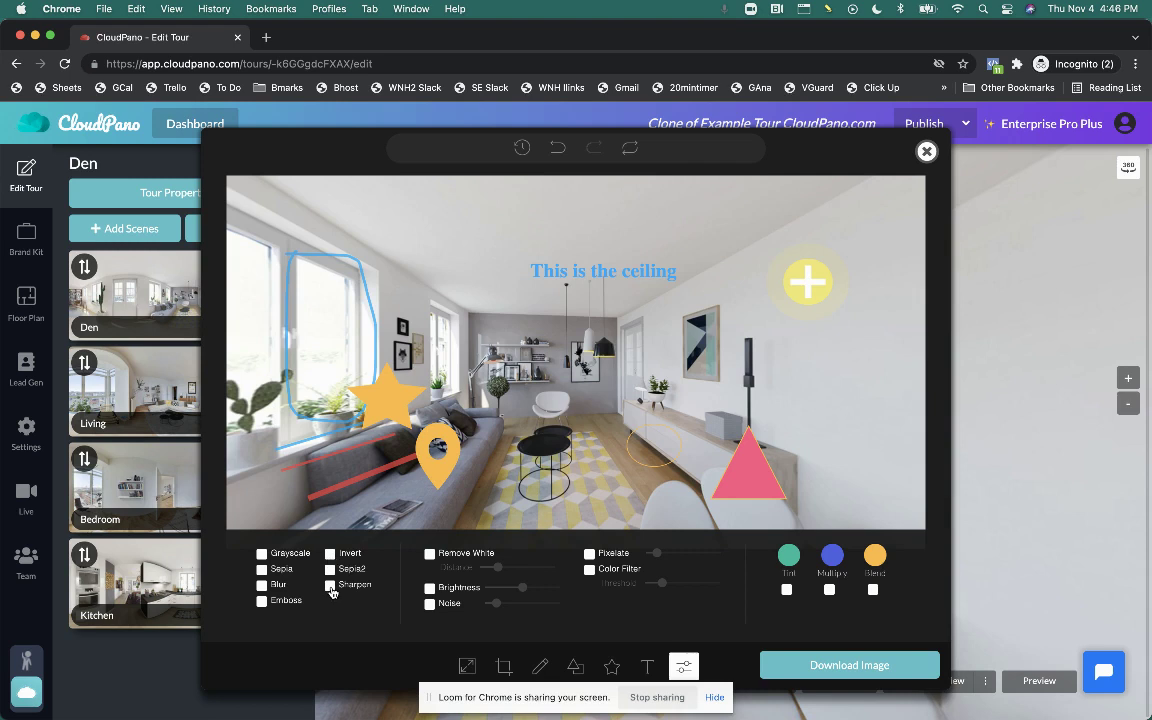
left_click(331, 586)
left_click(331, 586)
Step: Try the Remove White, Brightness and Noise filters, lowering the brightness slightly and switching each filter off again
left_click(430, 555)
left_click(430, 555)
left_click(430, 589)
mouse_move(522, 589)
left_mouse_down()
mouse_move(535, 592)
mouse_move(516, 593)
left_mouse_up()
left_click(430, 589)
left_click(430, 605)
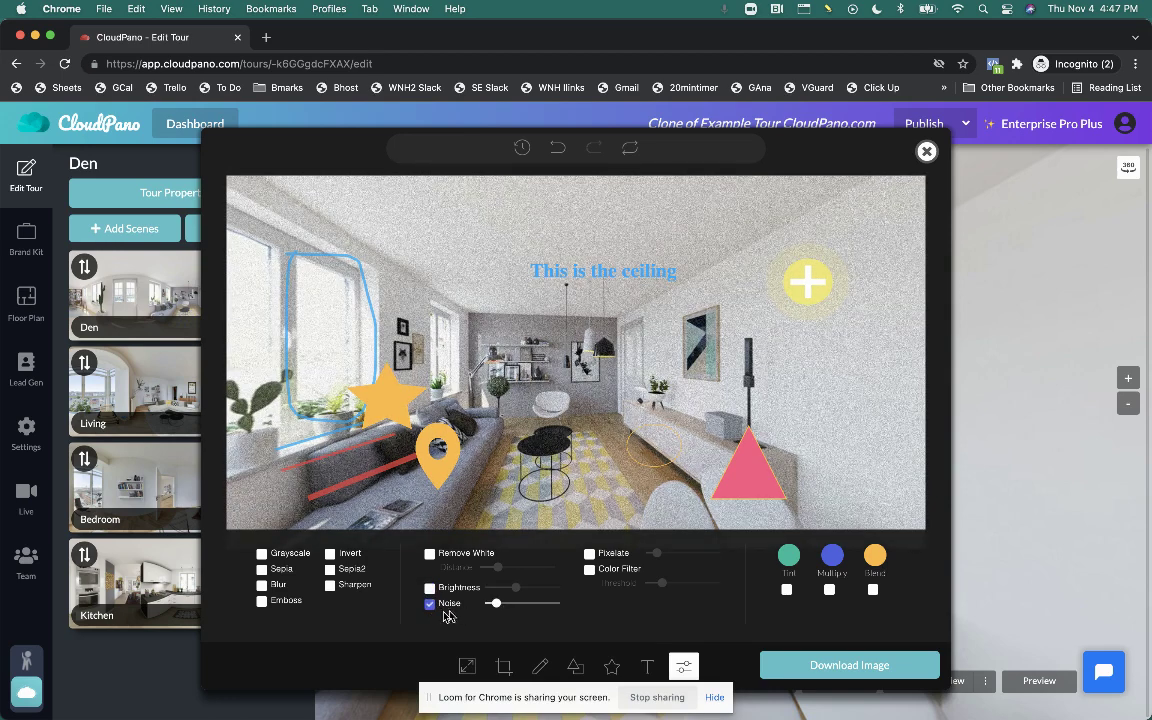
left_click(430, 605)
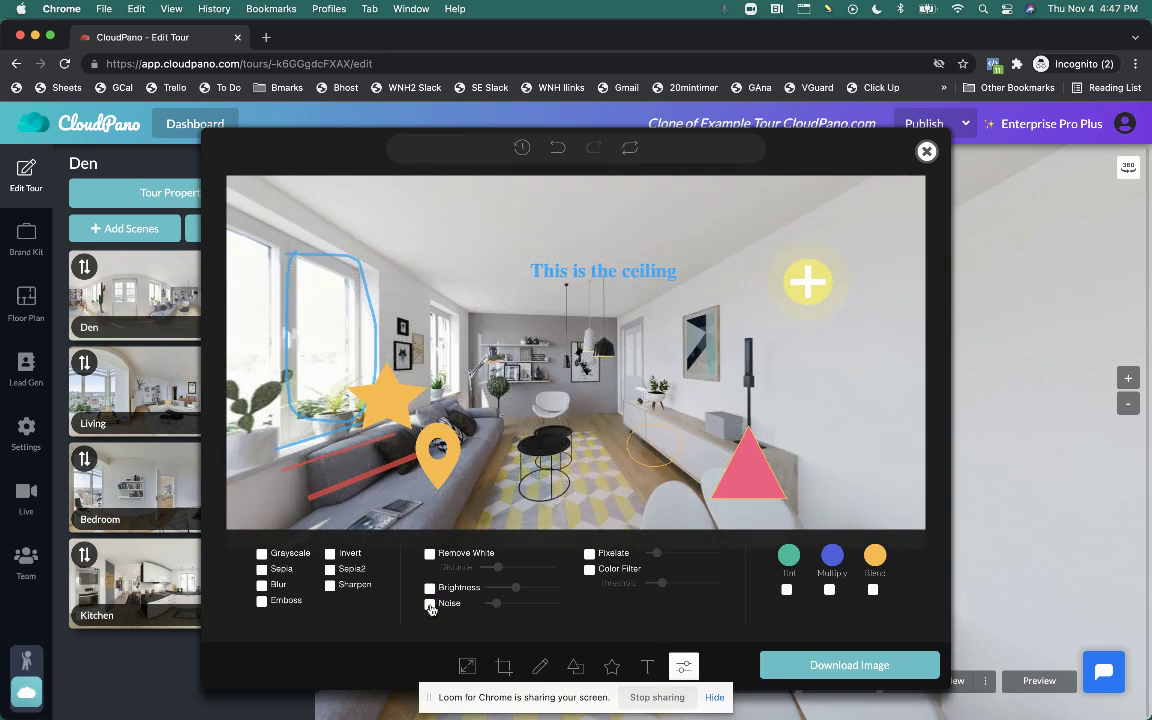
Step: Try the Pixelate, Color Filter, Tint, Multiply and Blend effects, switching each one off again
left_click(590, 554)
left_click(590, 554)
left_click(590, 570)
left_click(590, 570)
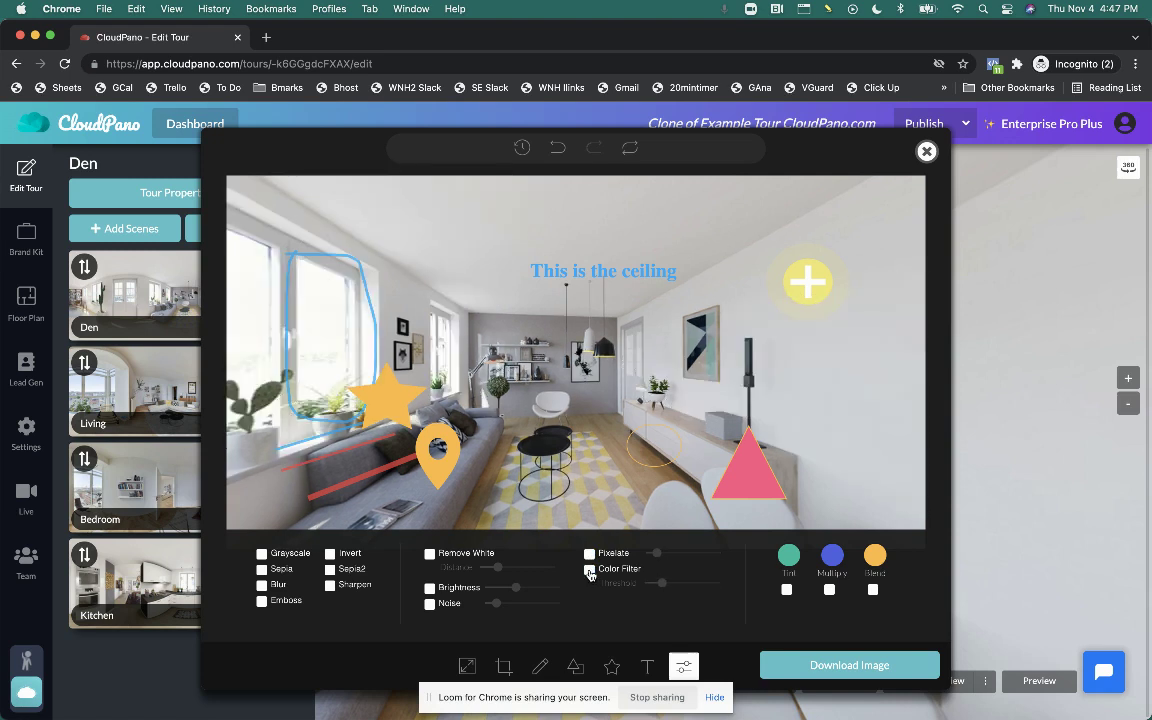
left_click(787, 590)
left_click(787, 590)
left_click(829, 590)
left_click(829, 590)
left_click(873, 590)
left_click(873, 590)
Step: Look at the image's resize options and crop presets, and cancel the crop
left_click(468, 667)
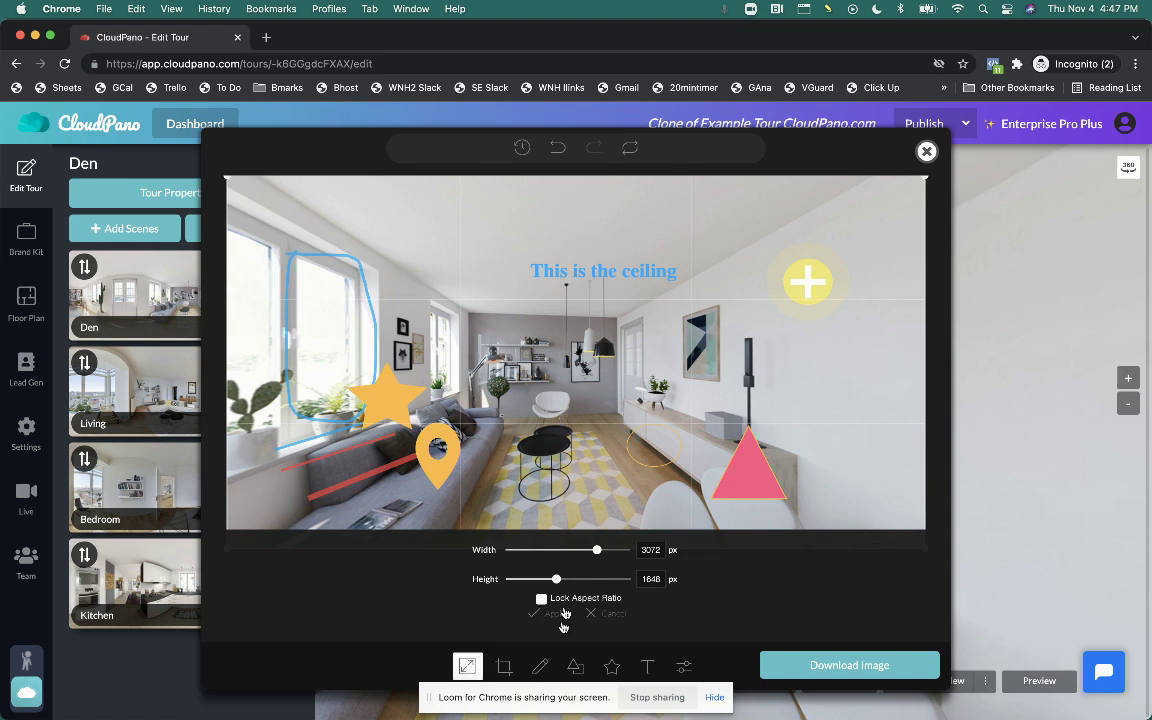
left_click(505, 668)
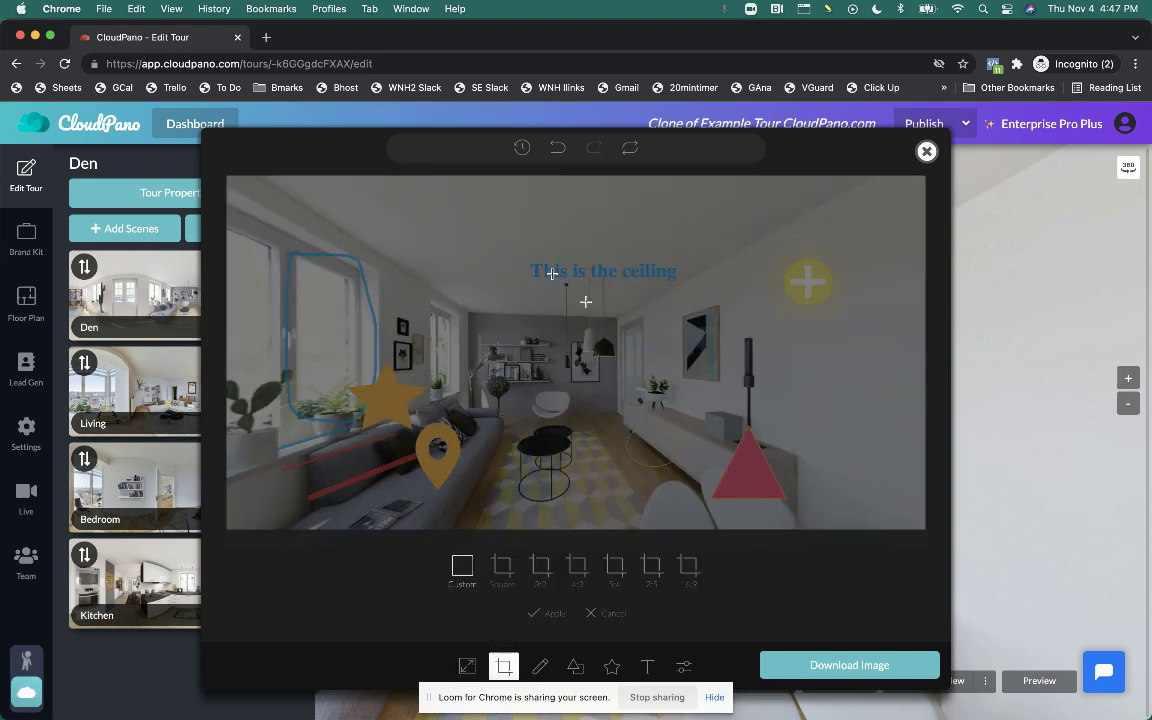
left_click(624, 617)
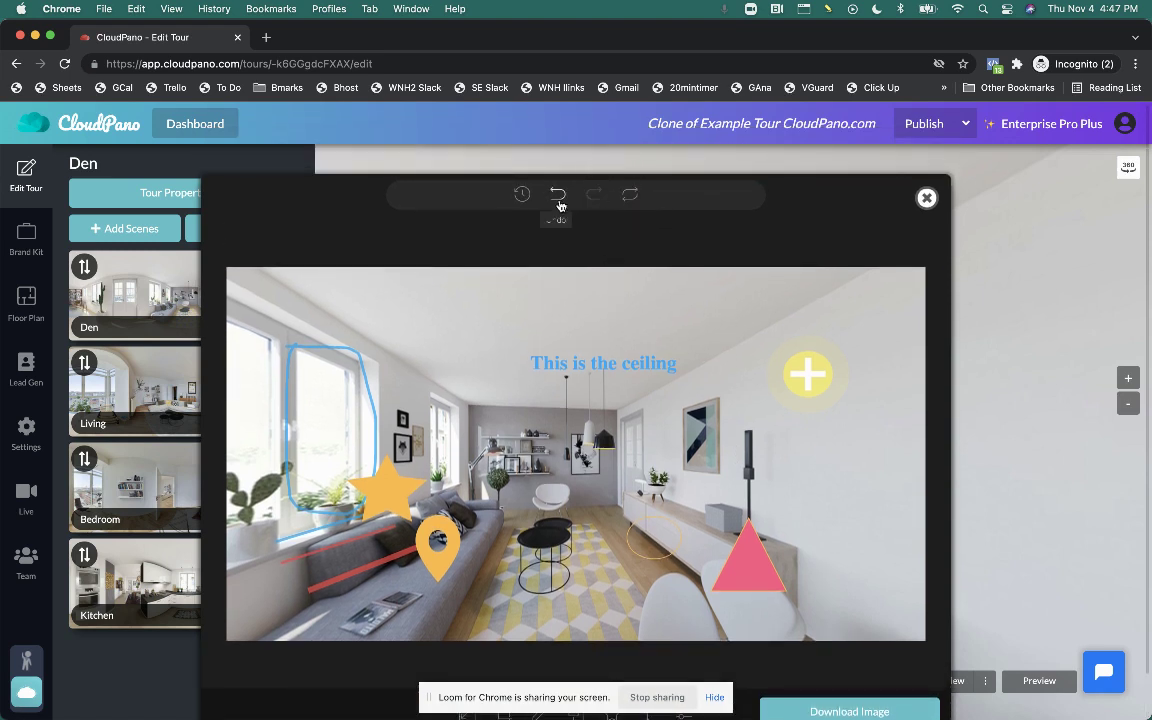
Step: Reset the image to remove all annotations and exit the image editor without saving
left_click(630, 197)
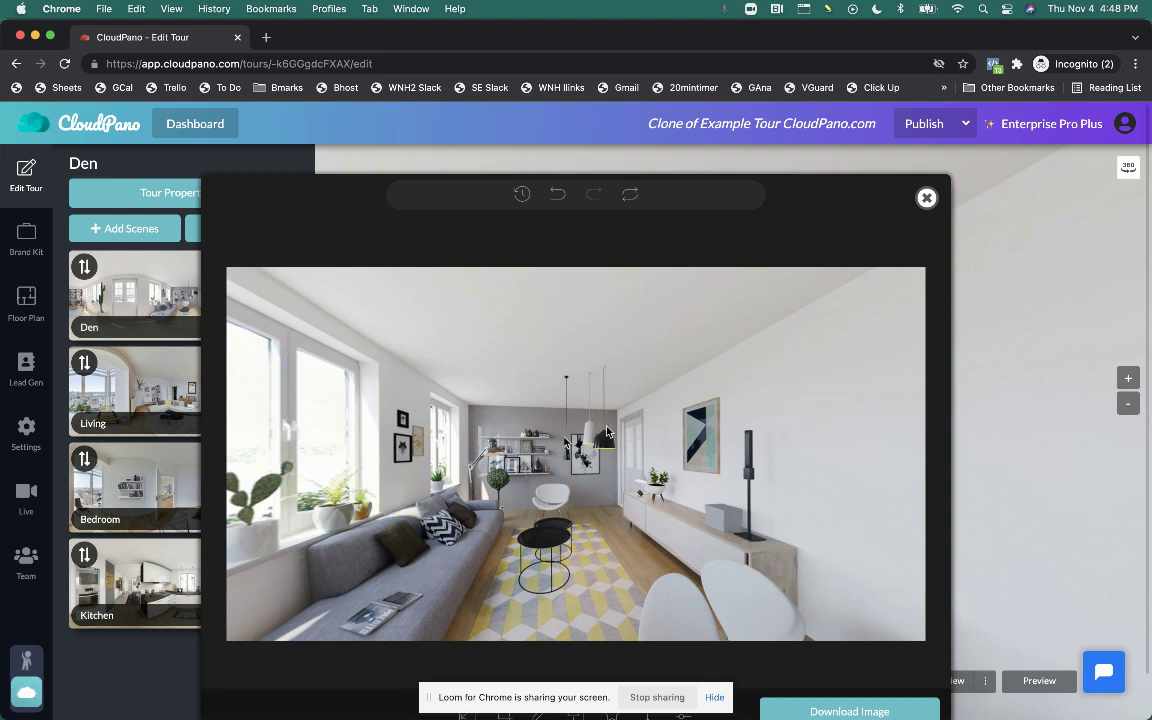
scroll(853, 578, "down", 1)
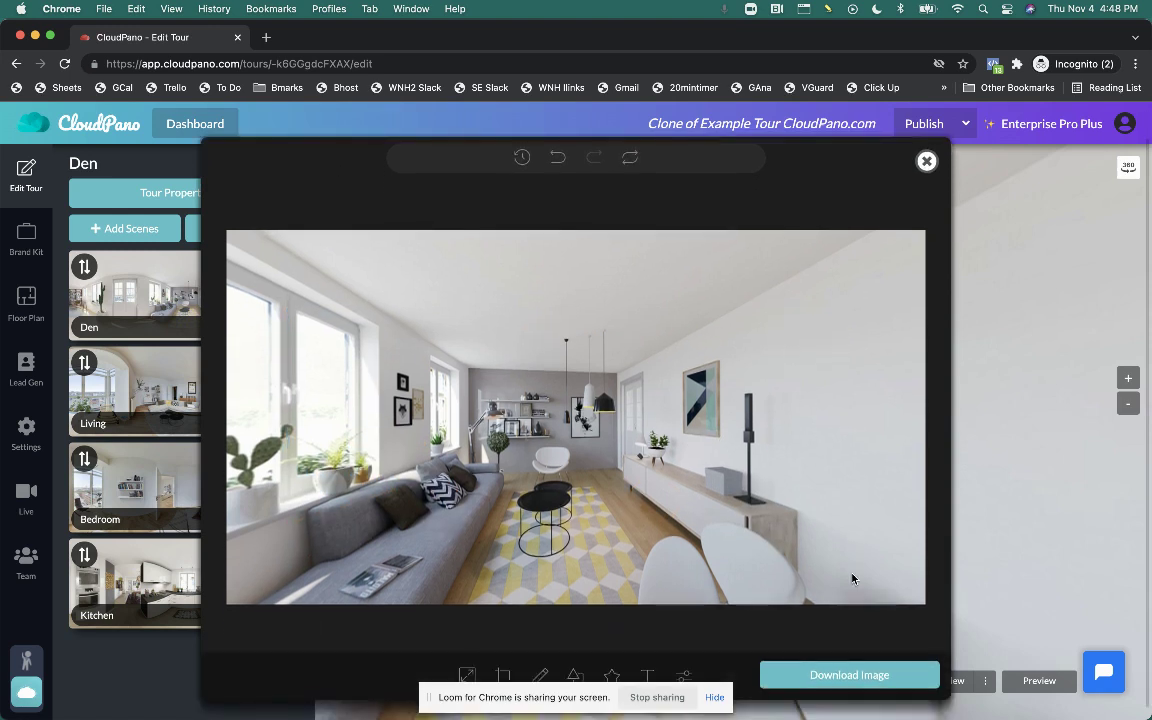
left_click(926, 163)
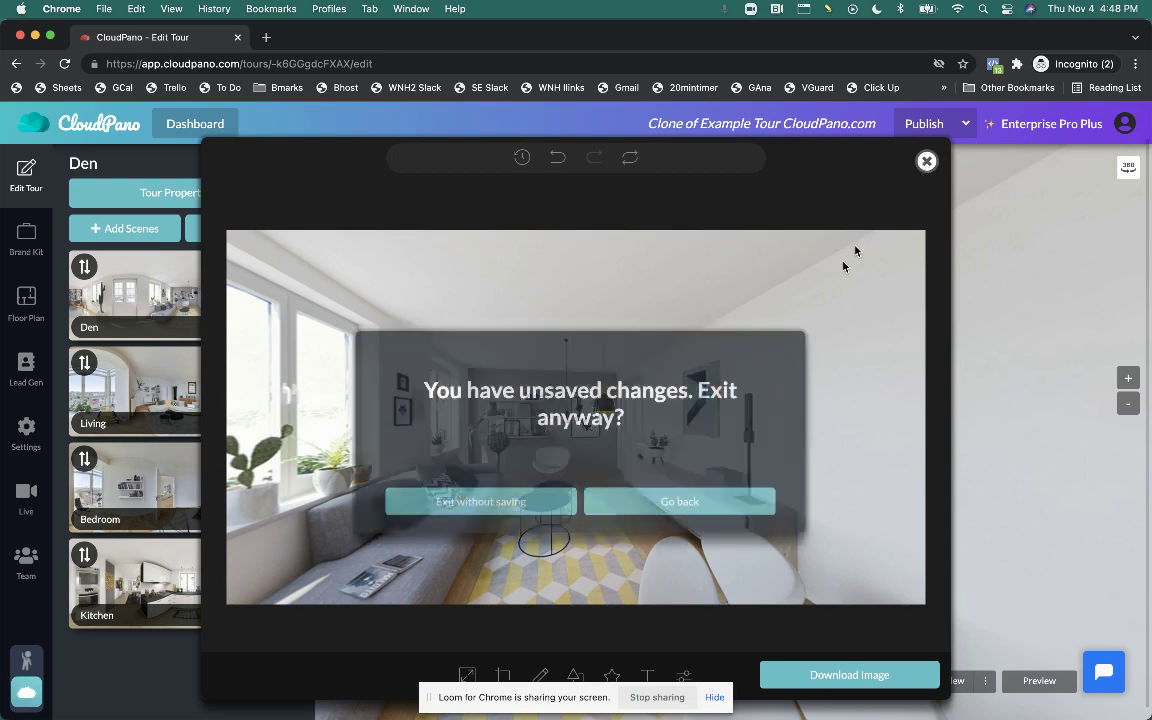
left_click(452, 502)
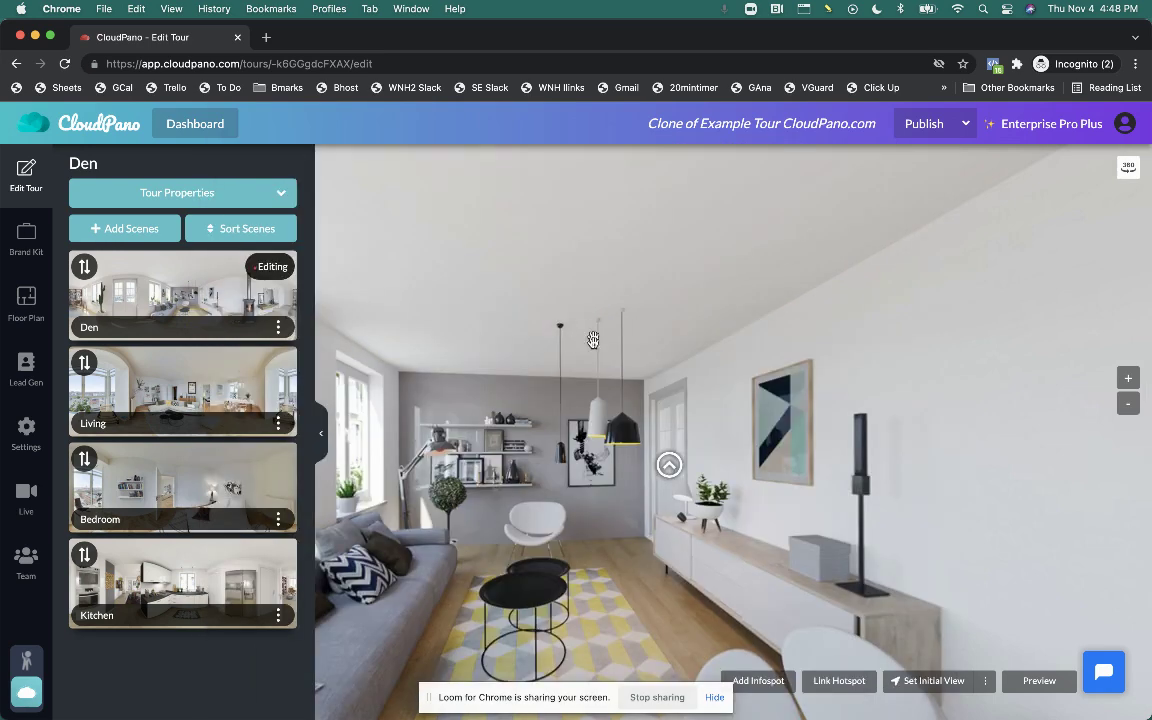
Step: Capture a 360° image of the Den scene and save it to the desktop as Den
right_click(505, 322)
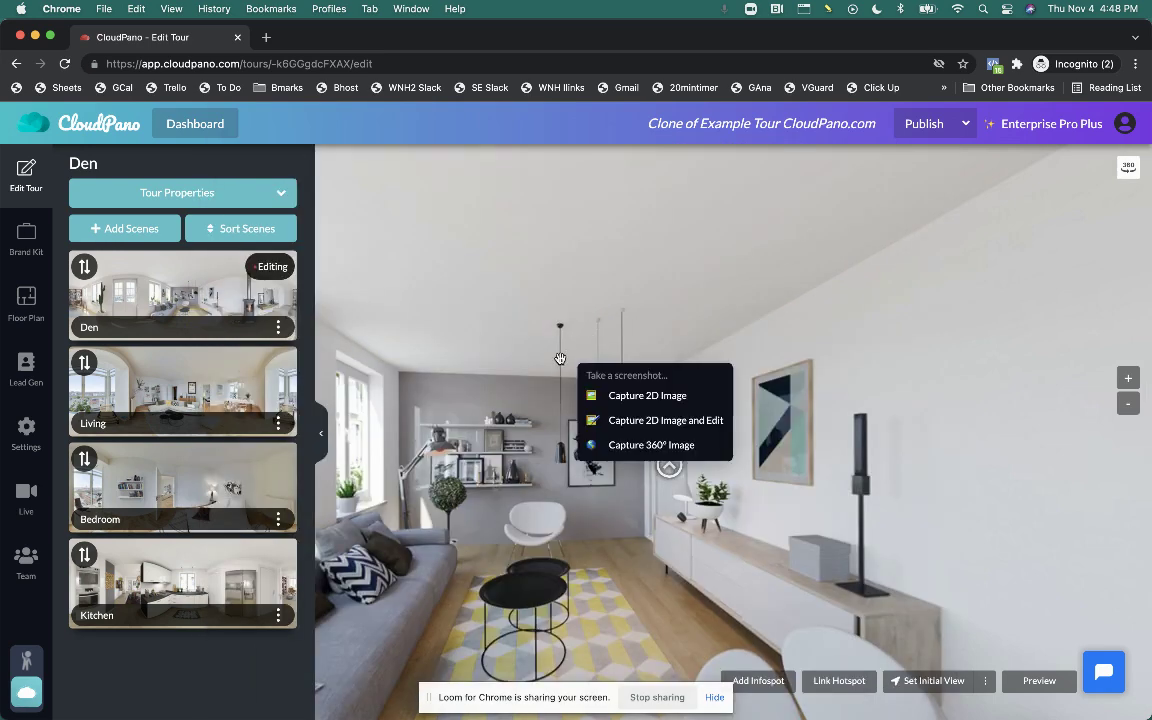
left_click(625, 447)
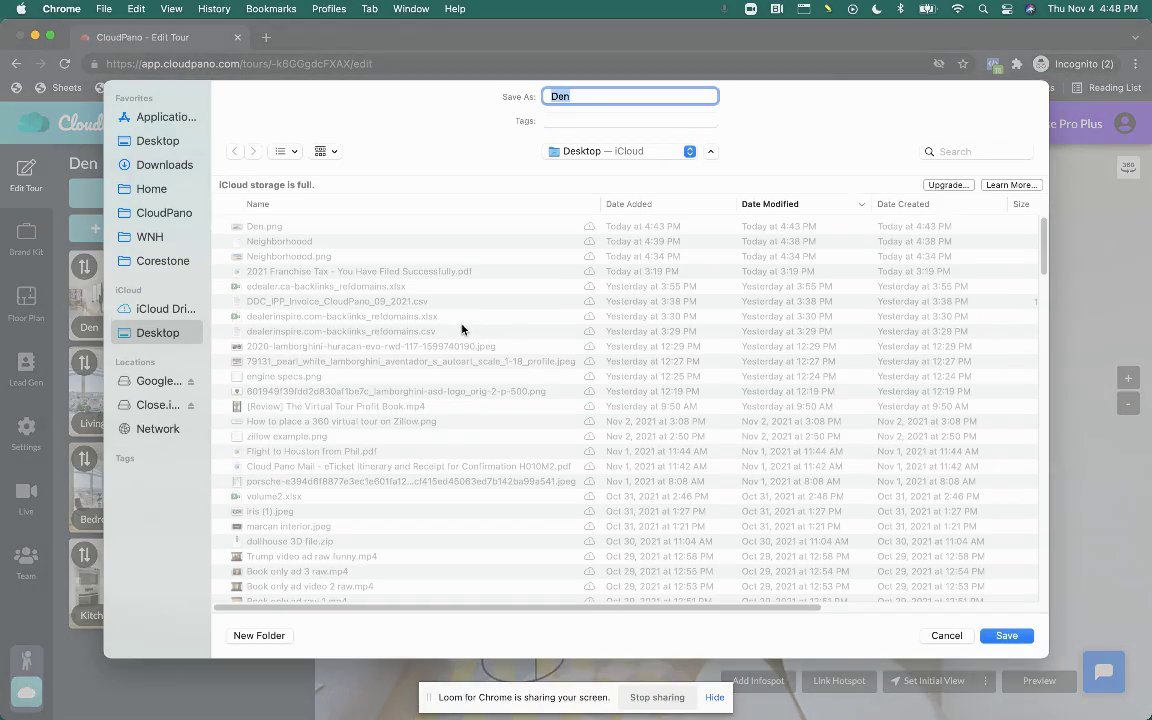
left_click(1006, 635)
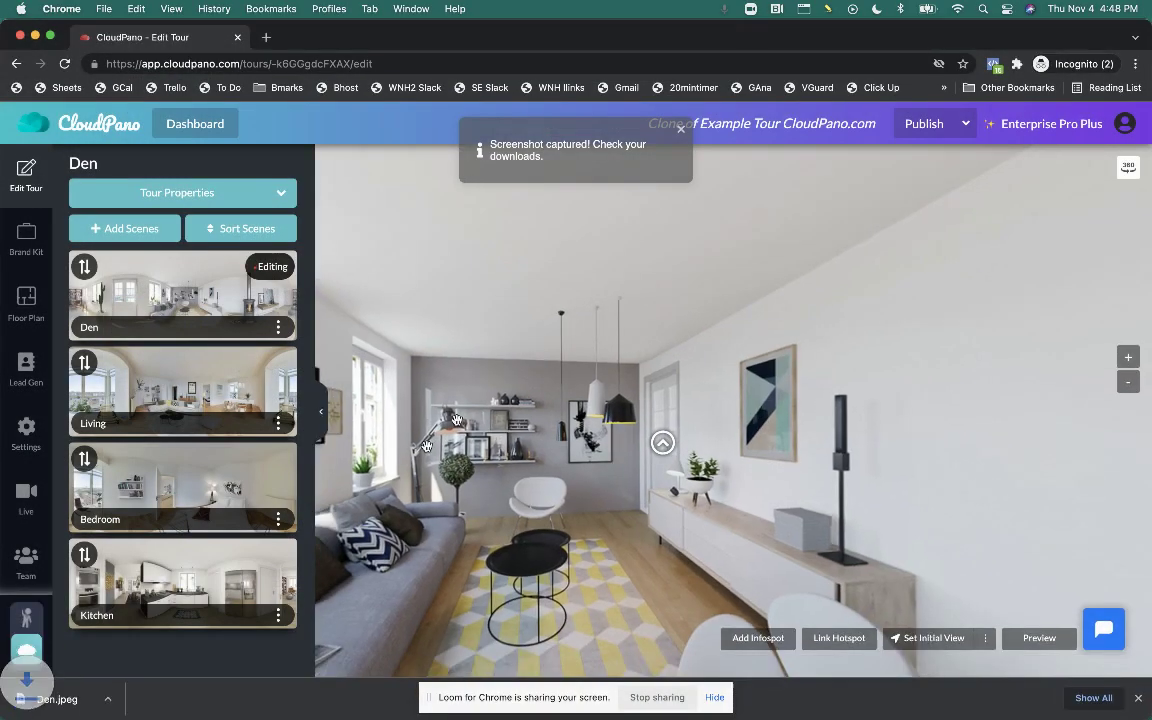
Step: Open the downloaded Den.jpeg in Preview to examine the full panorama, and close it
left_click(108, 706)
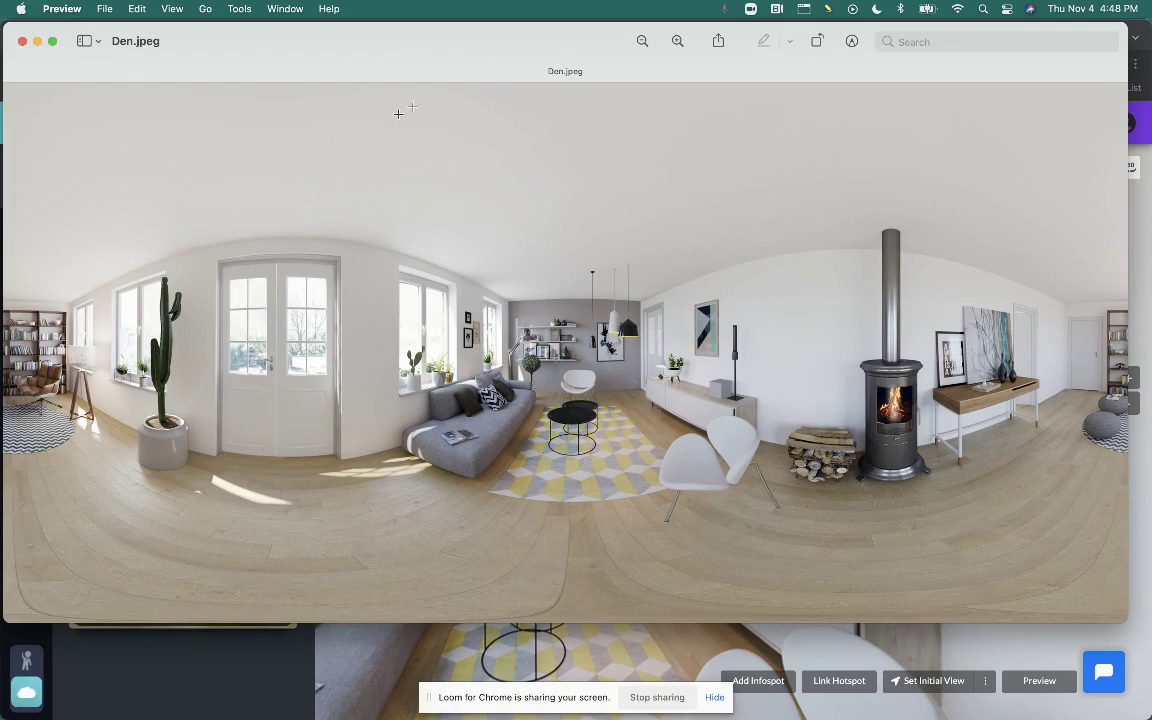
left_click_drag(406, 51, 445, 77)
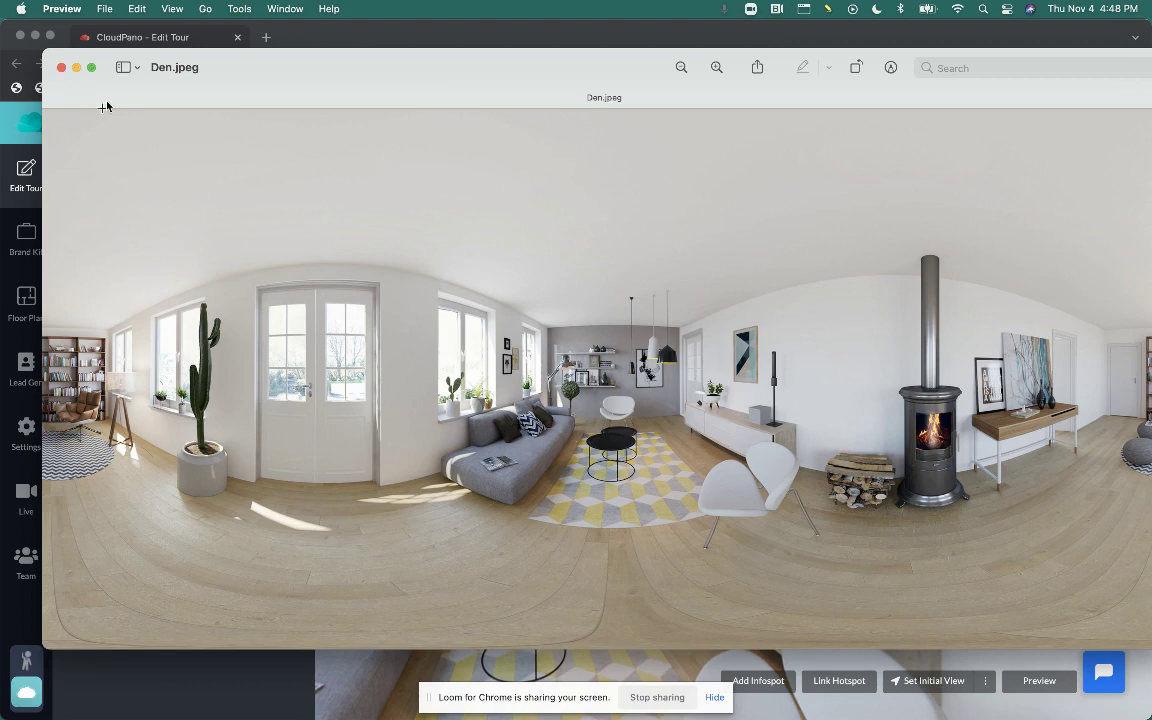
left_click(60, 68)
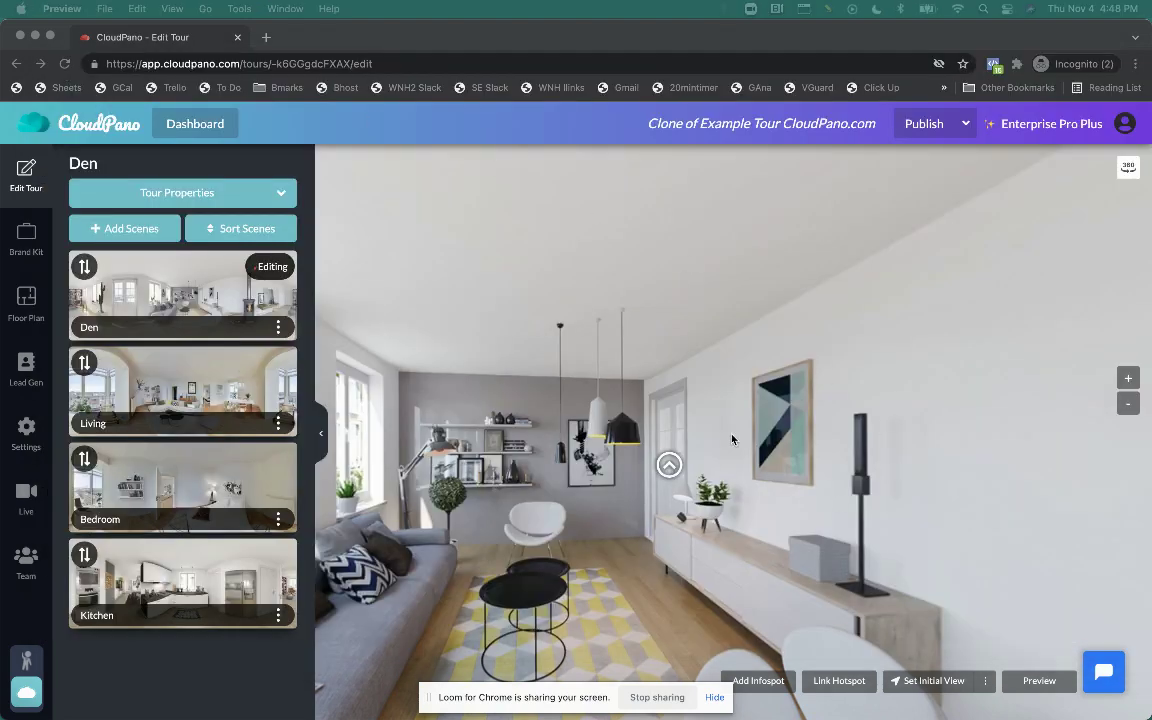
Step: Turn the Den scene toward the bookcase and cactus, look at the screenshot capture options and dismiss them
left_click(540, 334)
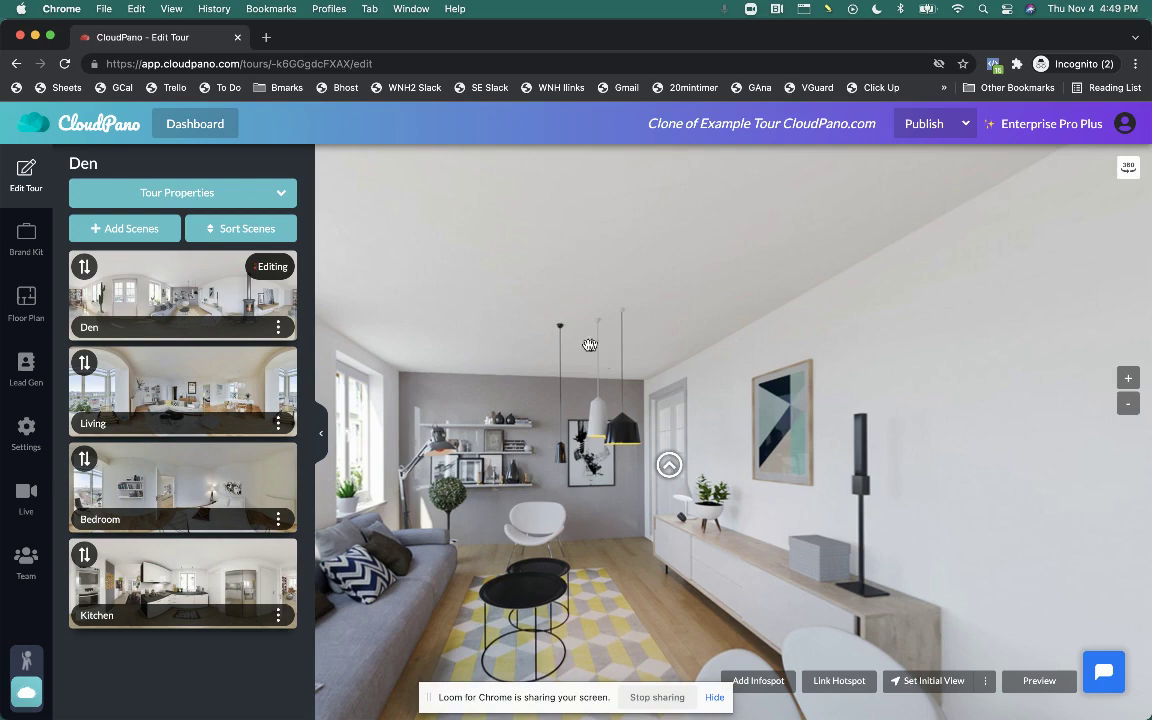
left_click_drag(457, 354, 730, 375)
left_click_drag(540, 330, 730, 370)
left_click_drag(540, 327, 734, 375)
right_click(620, 452)
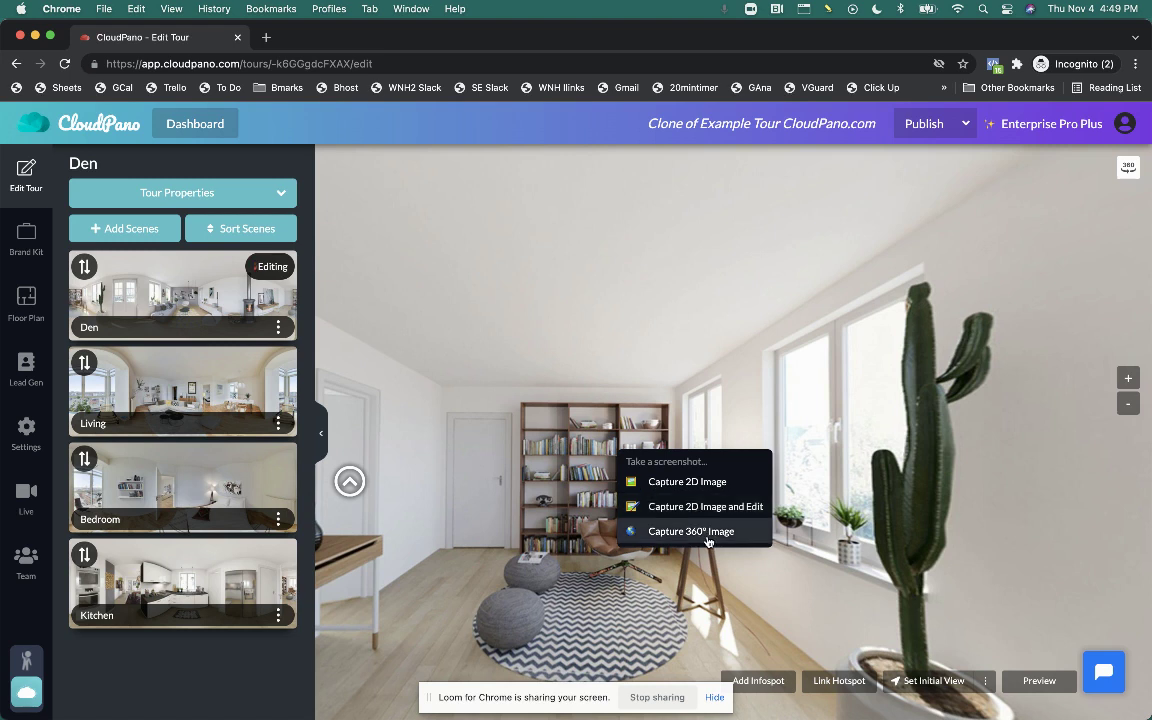
left_click(650, 384)
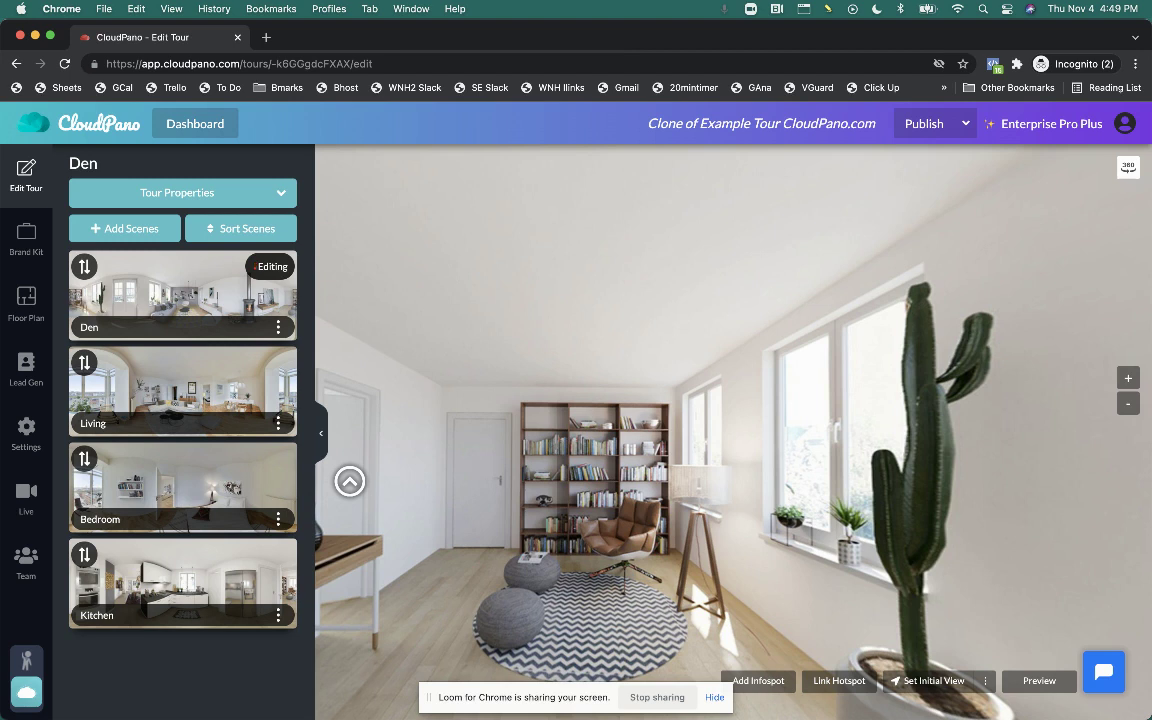
Step: Switch to the CloudPano website and open the upgrade page for the Pro Plus plan
left_click(546, 133)
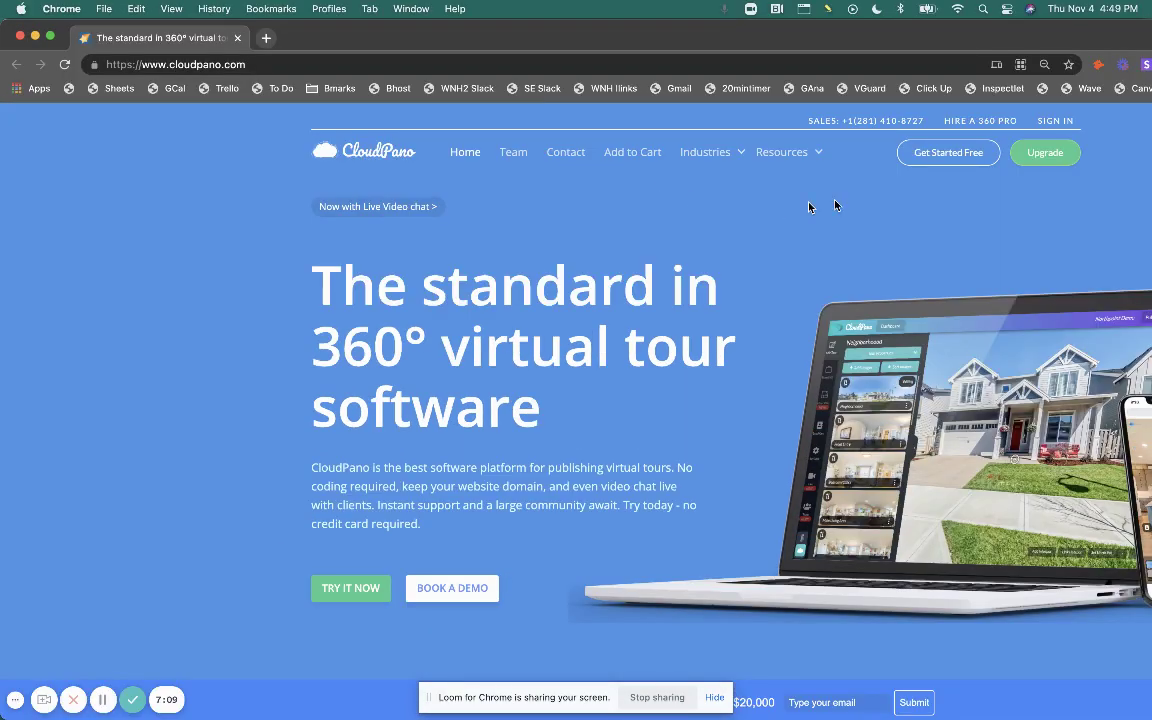
left_click(1062, 163)
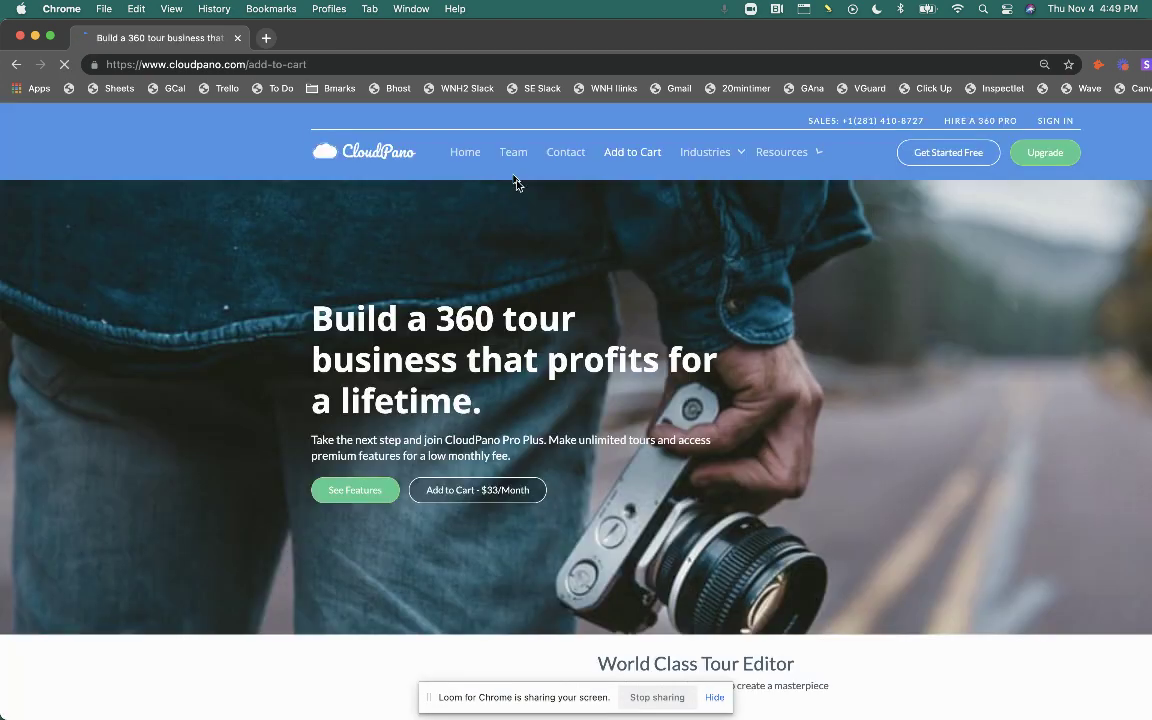